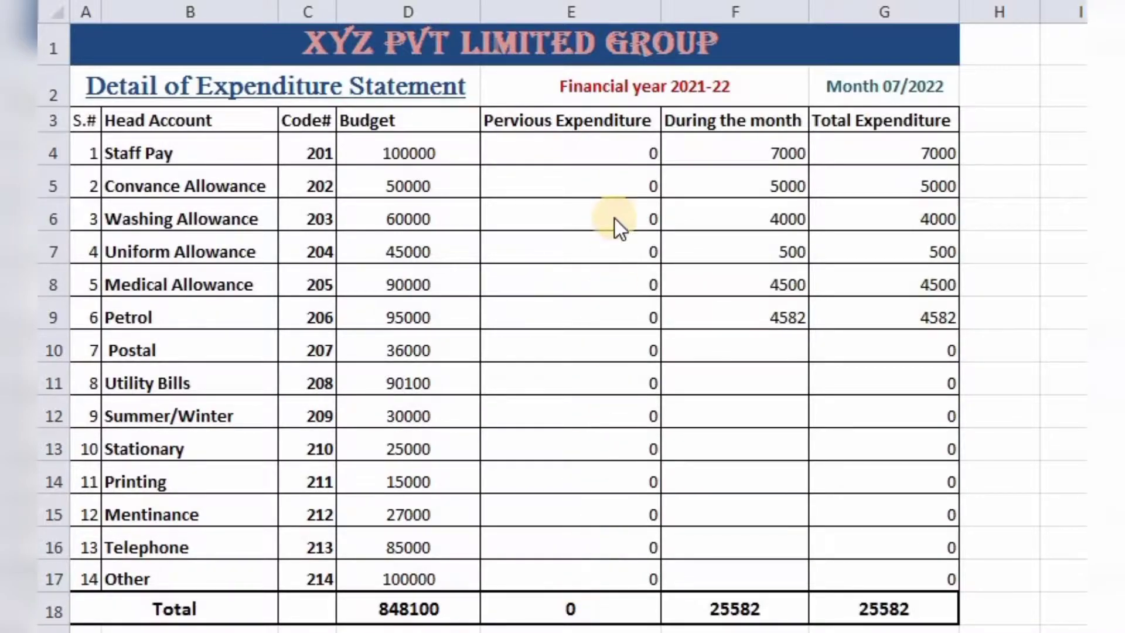
# - Center the Pervious Expenditure values in cells E4 to E17
pyautogui.click(612, 147)
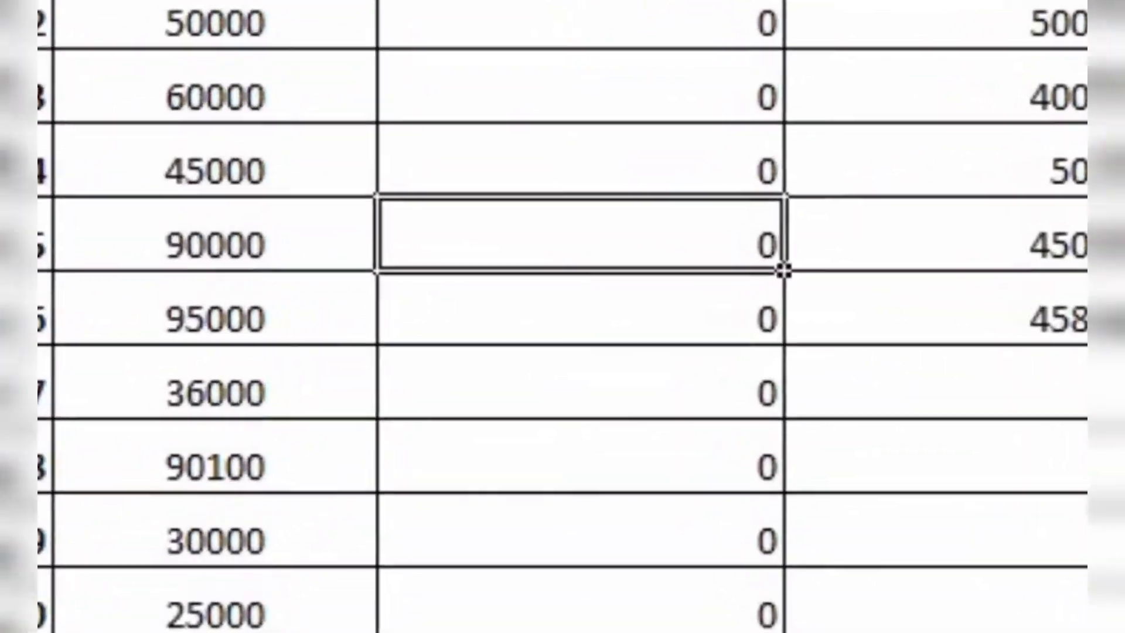
pyautogui.hotkey('shift', 'Down')
pyautogui.moveTo(595, 289); pyautogui.dragTo(553, 575)
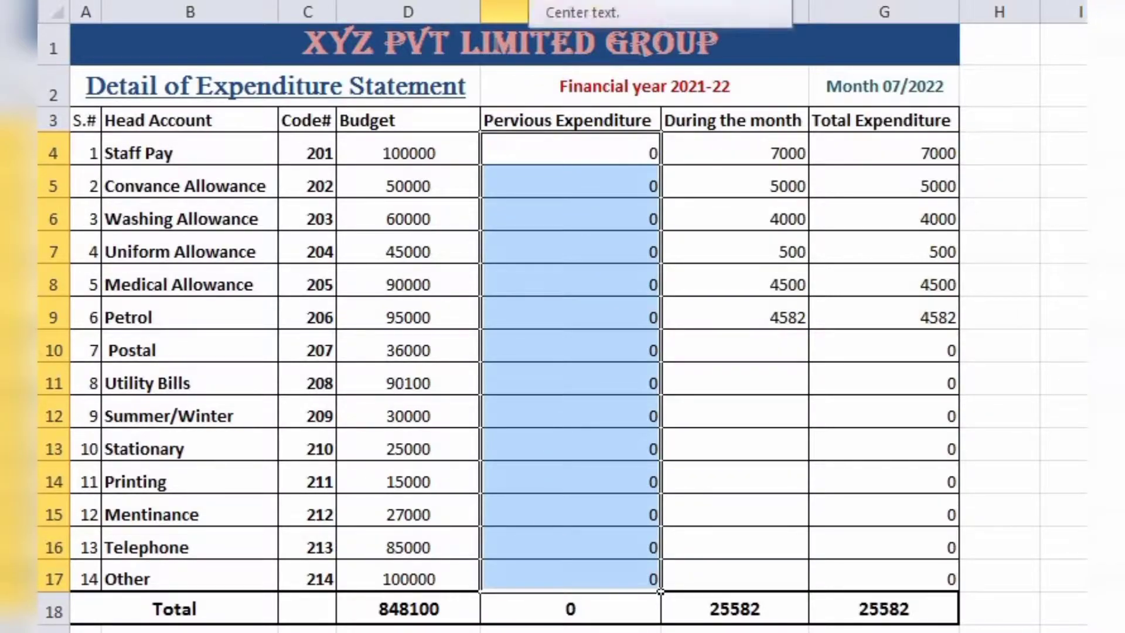
pyautogui.click(563, 1)
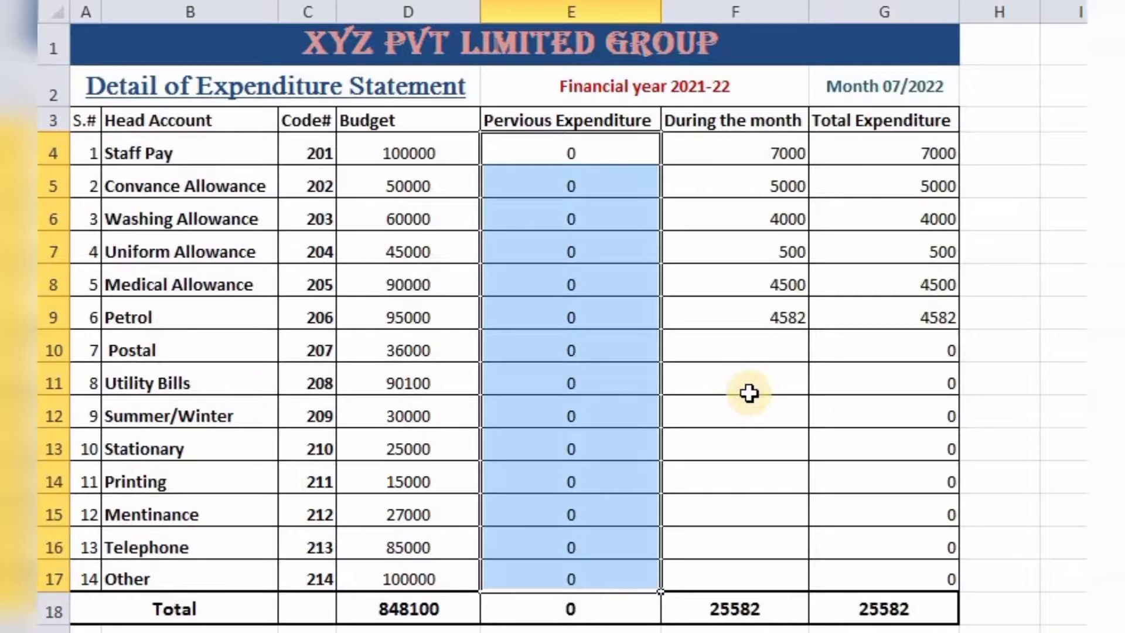
# - Enter the During the month amounts 252 for Postal and 4521 for Utility Bills
pyautogui.click(721, 149)
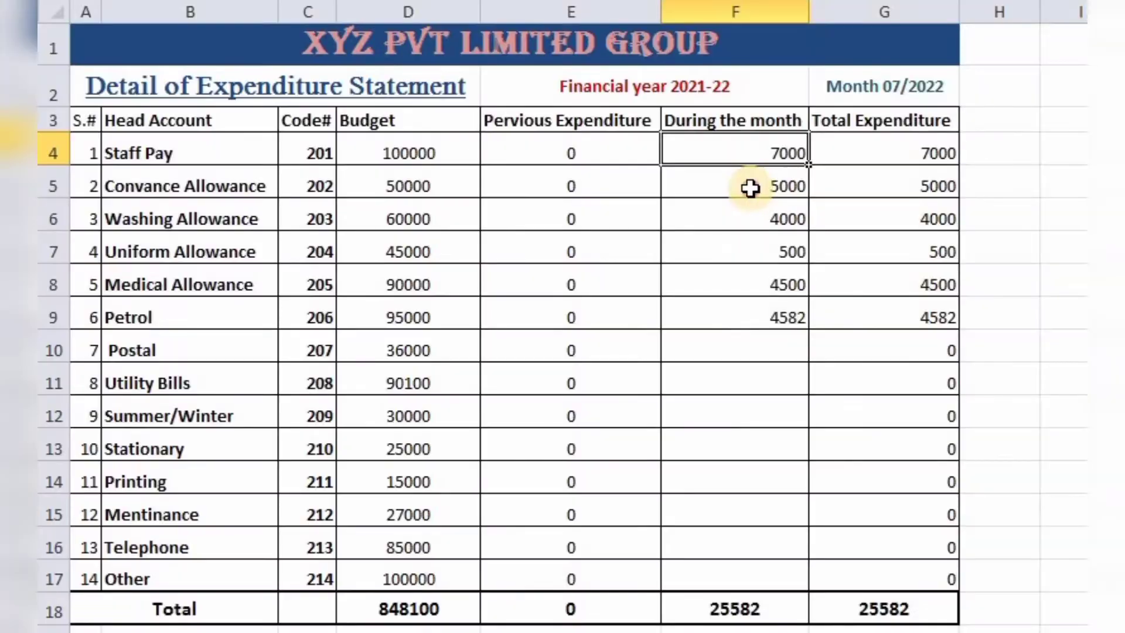
pyautogui.click(750, 188)
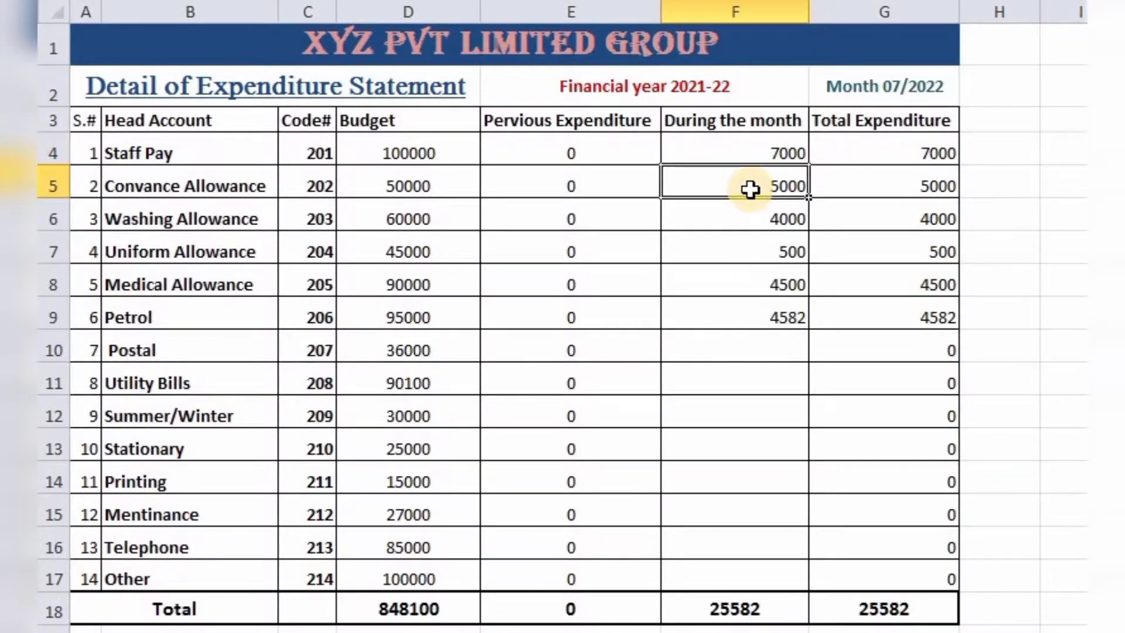
pyautogui.click(744, 230)
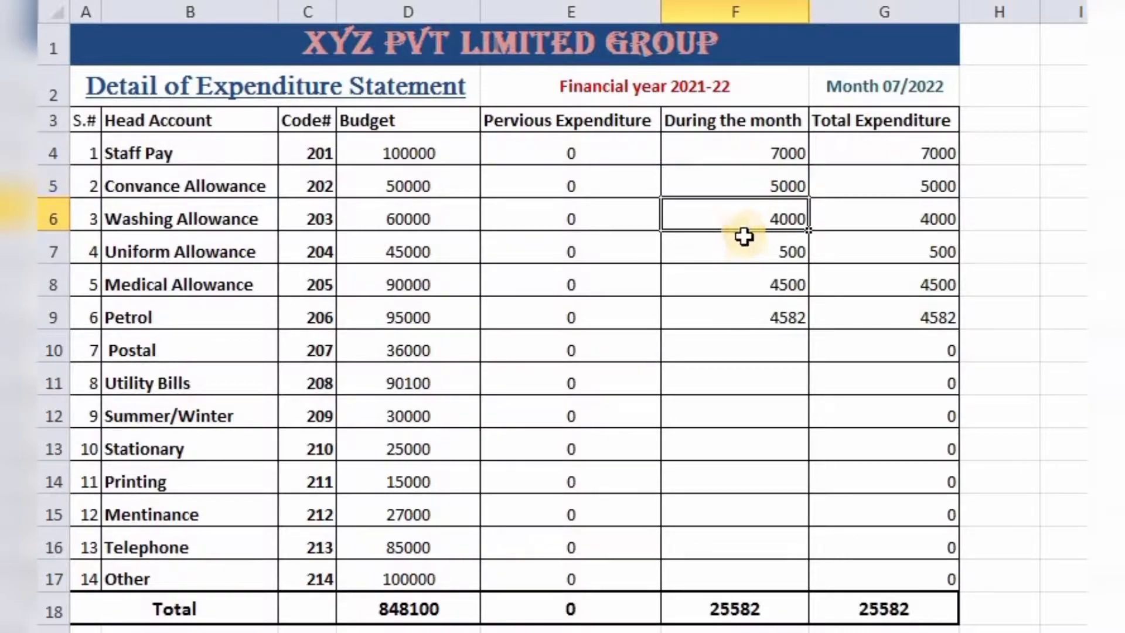
pyautogui.click(757, 341)
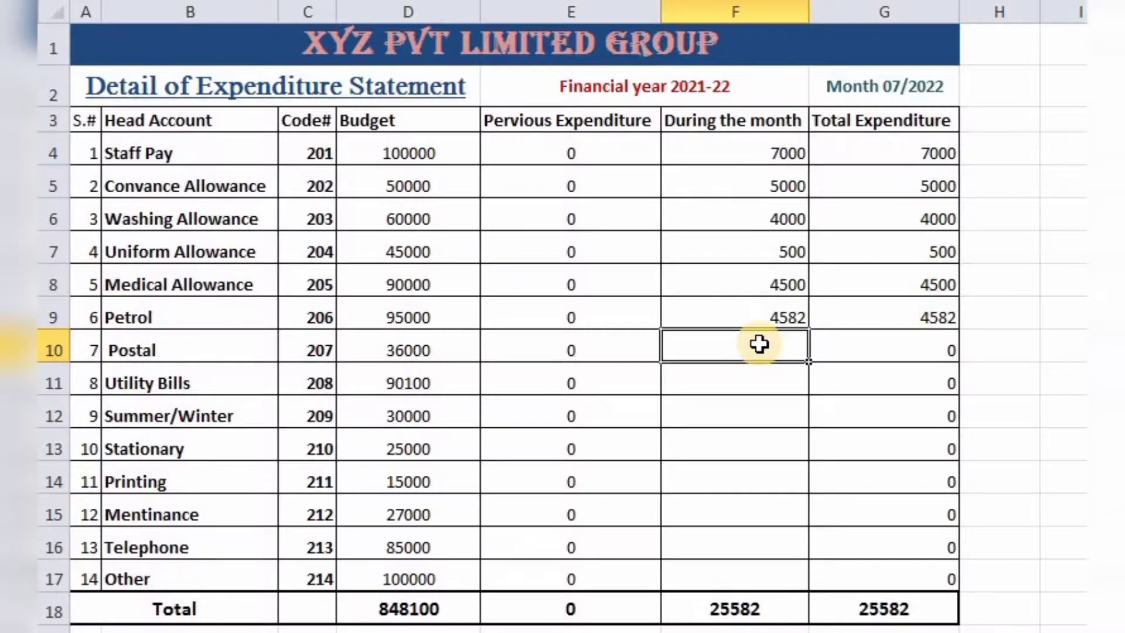
pyautogui.write('2522515')
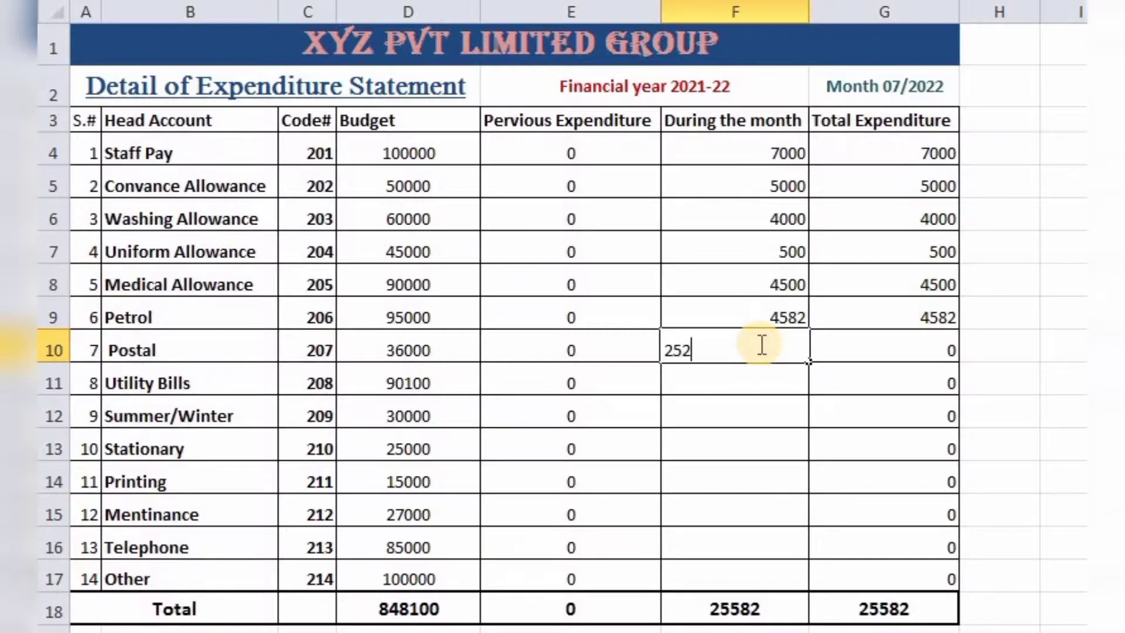
pyautogui.press('BackSpace')
pyautogui.press('BackSpace')
pyautogui.press('BackSpace')
pyautogui.press('BackSpace')
pyautogui.press('Return')
pyautogui.write('4521')
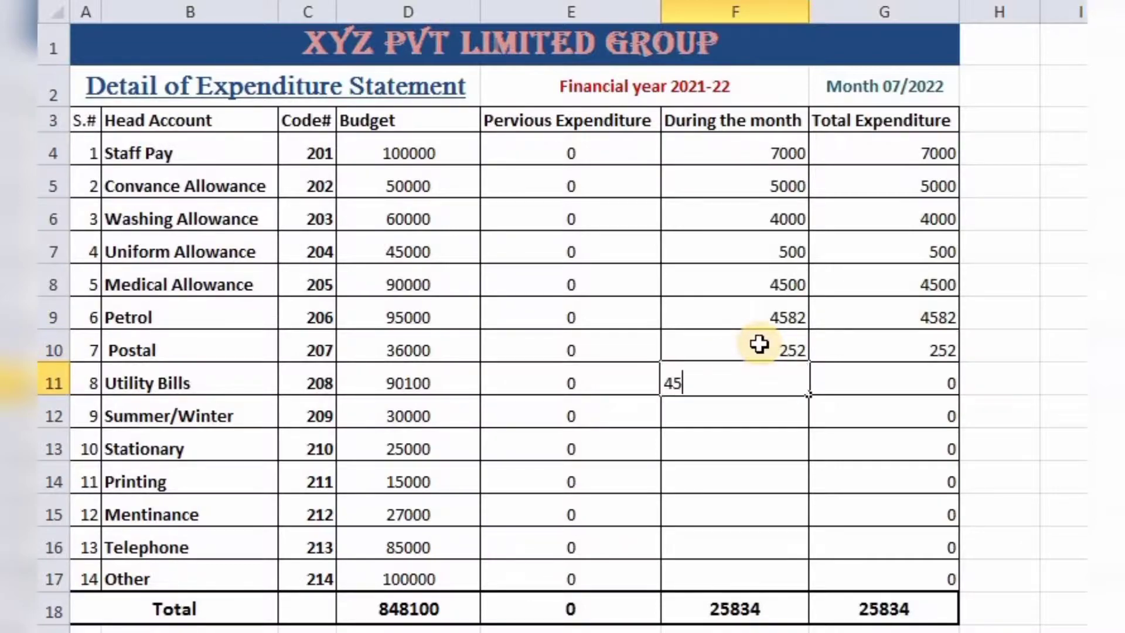
pyautogui.press('Return')
# - Enter the During the month amounts 485 for Summer/Winter, 4258 for Stationary and 458 for Printing
pyautogui.write('485')
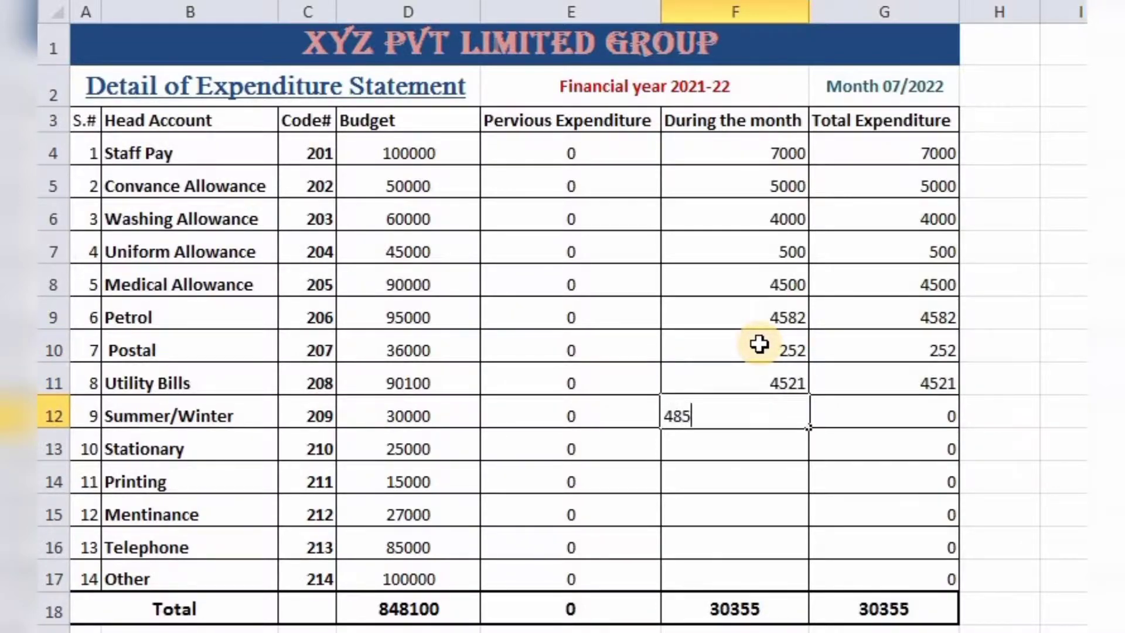
pyautogui.press('Return')
pyautogui.write('4258')
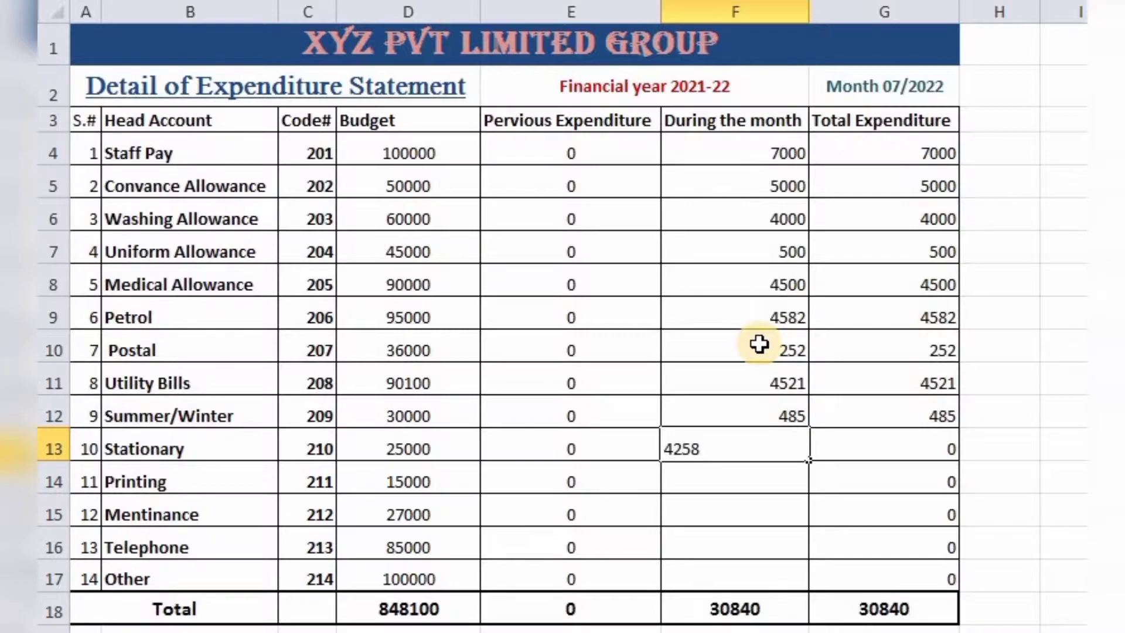
pyautogui.press('Return')
pyautogui.write('458')
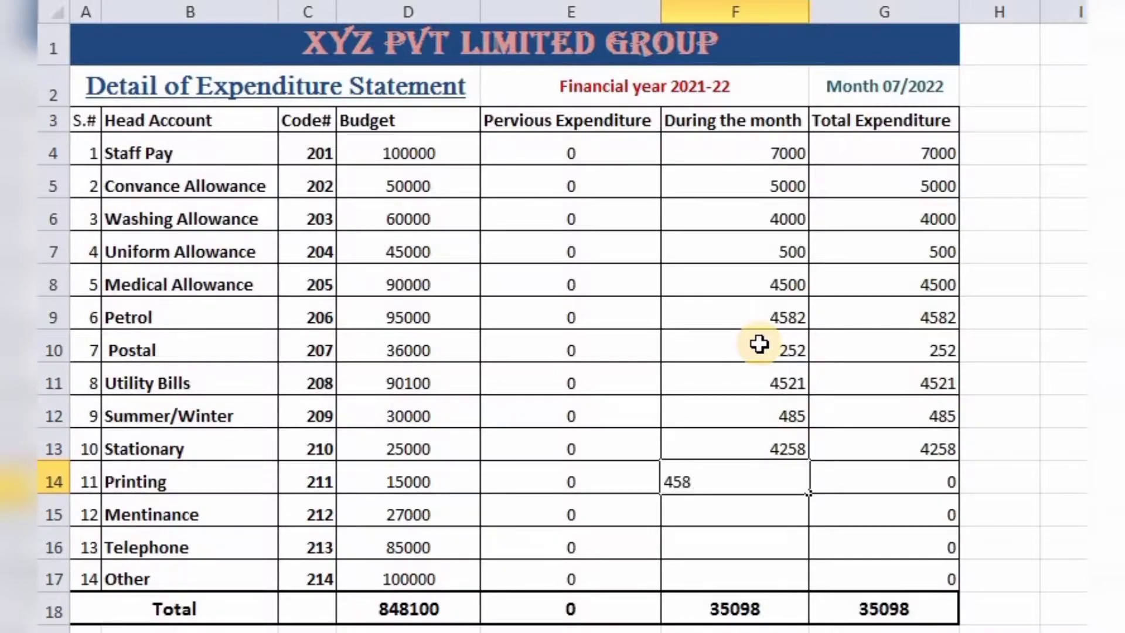
pyautogui.press('Return')
# - Enter the During the month amounts 452 for Mentinance, 458 for Telephone and 6987 for Other
pyautogui.write('452')
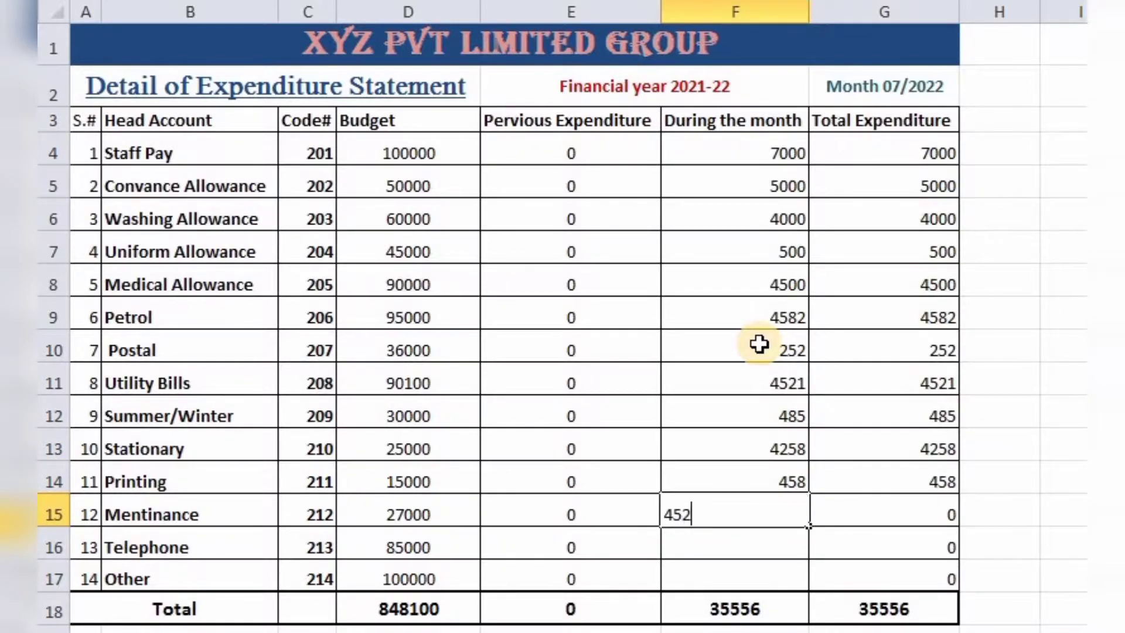
pyautogui.press('Return')
pyautogui.write('458')
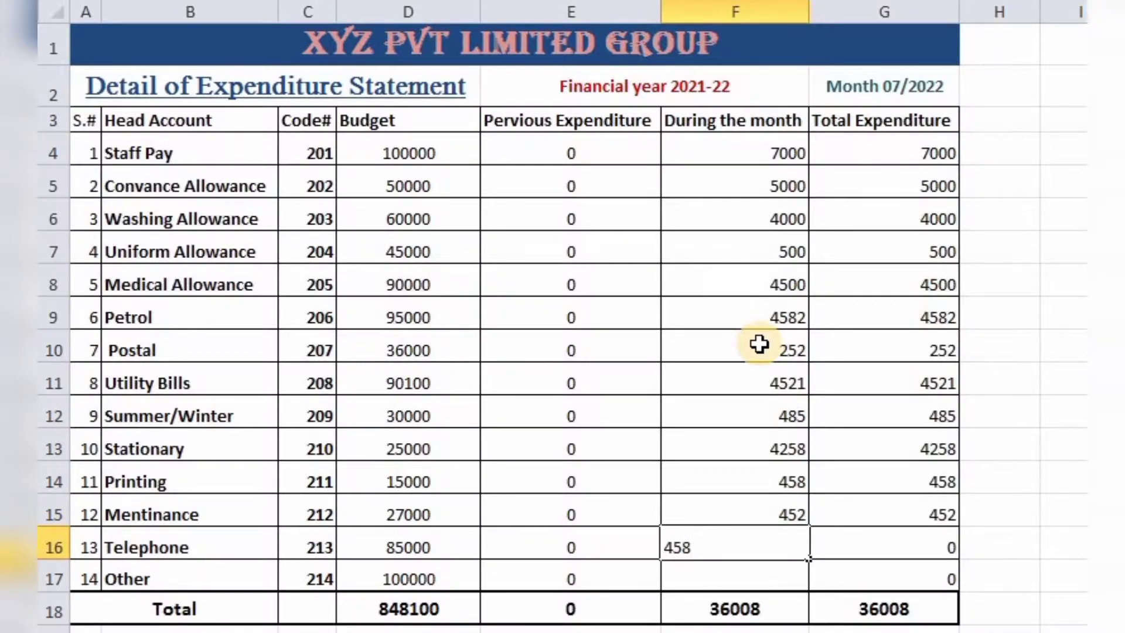
pyautogui.press('Return')
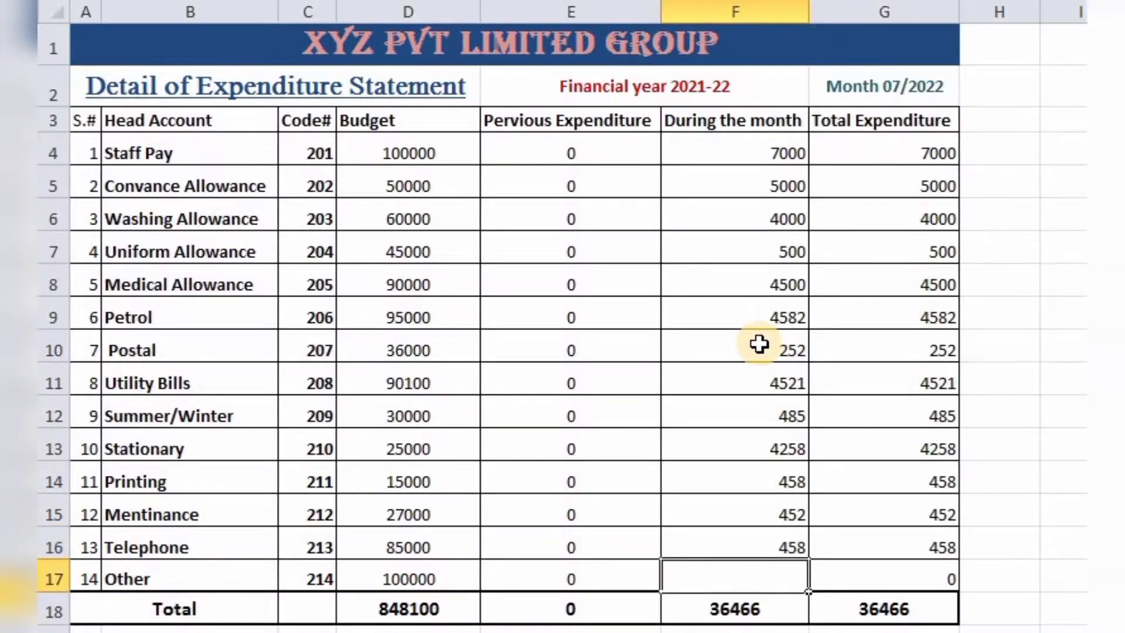
pyautogui.write('6987')
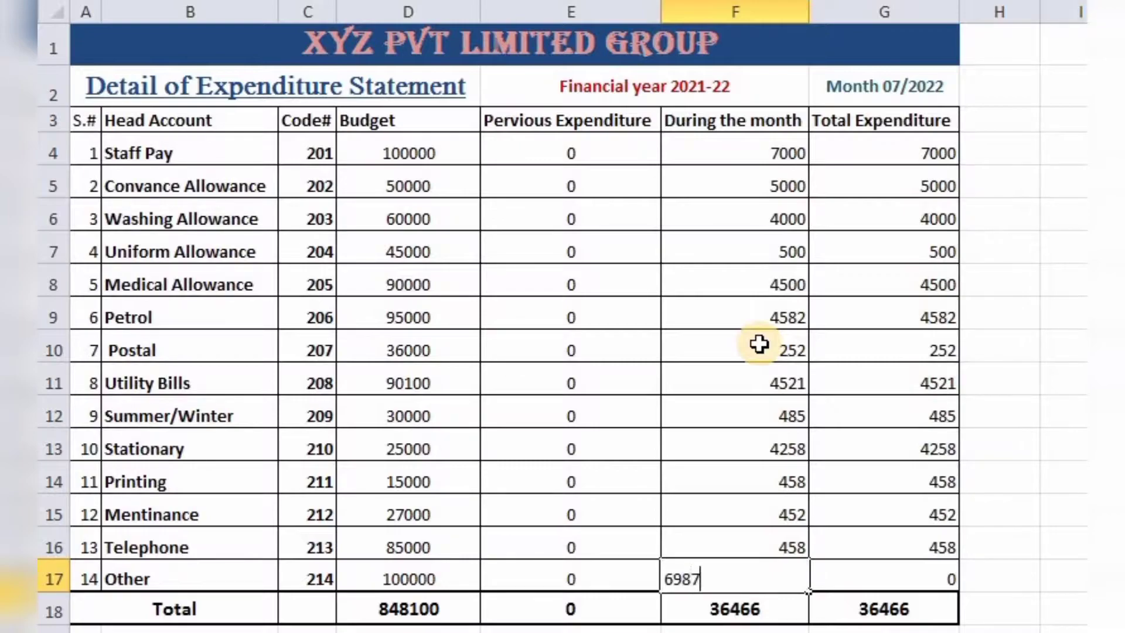
pyautogui.press('Tab')
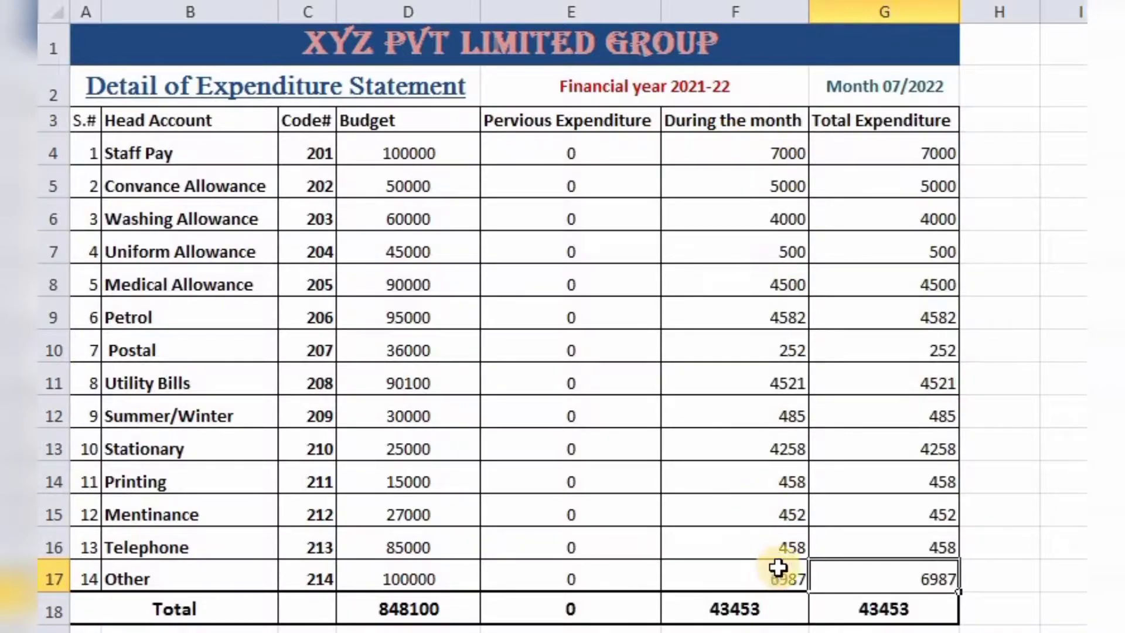
pyautogui.click(867, 153)
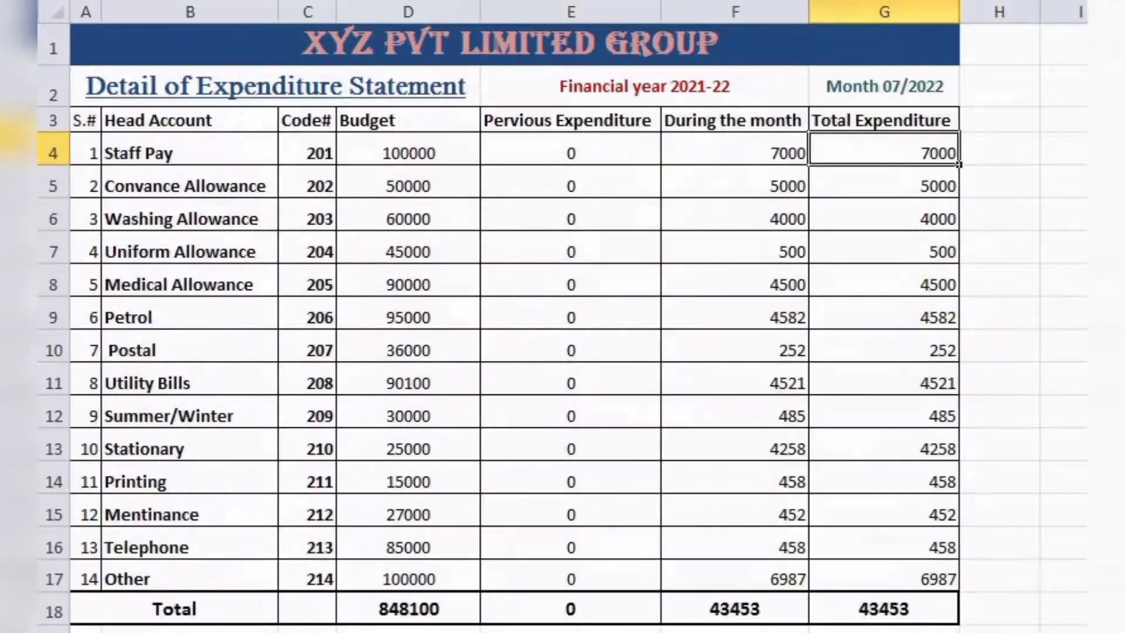
# - Save a copy of the workbook in the XYZ folder under the name Expenditure july 2021
pyautogui.click(30, 16)
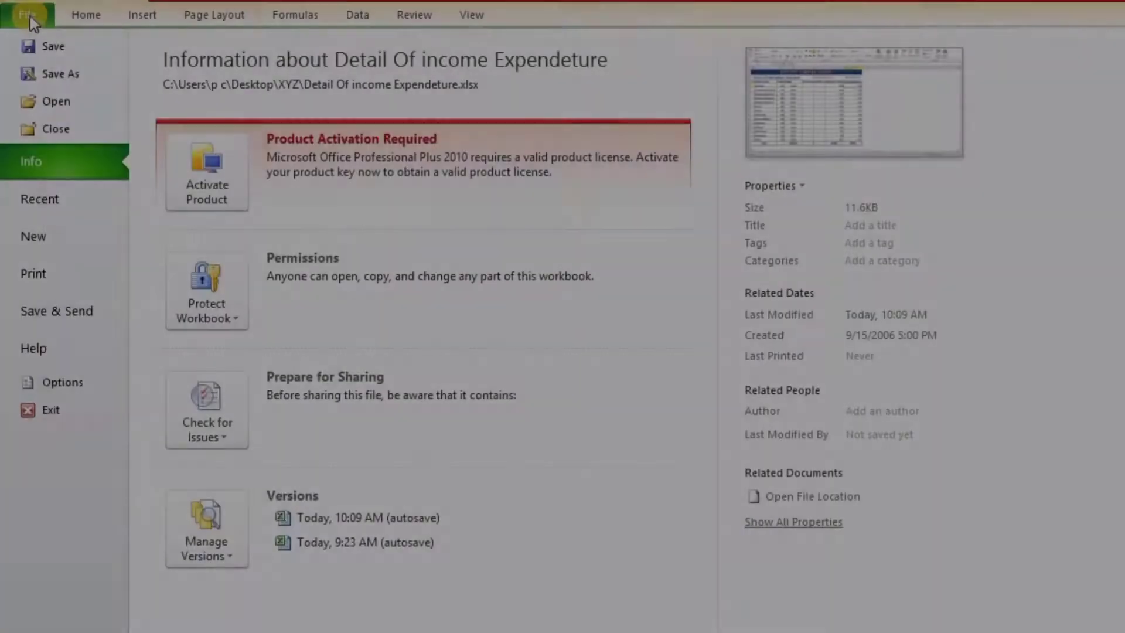
pyautogui.click(69, 72)
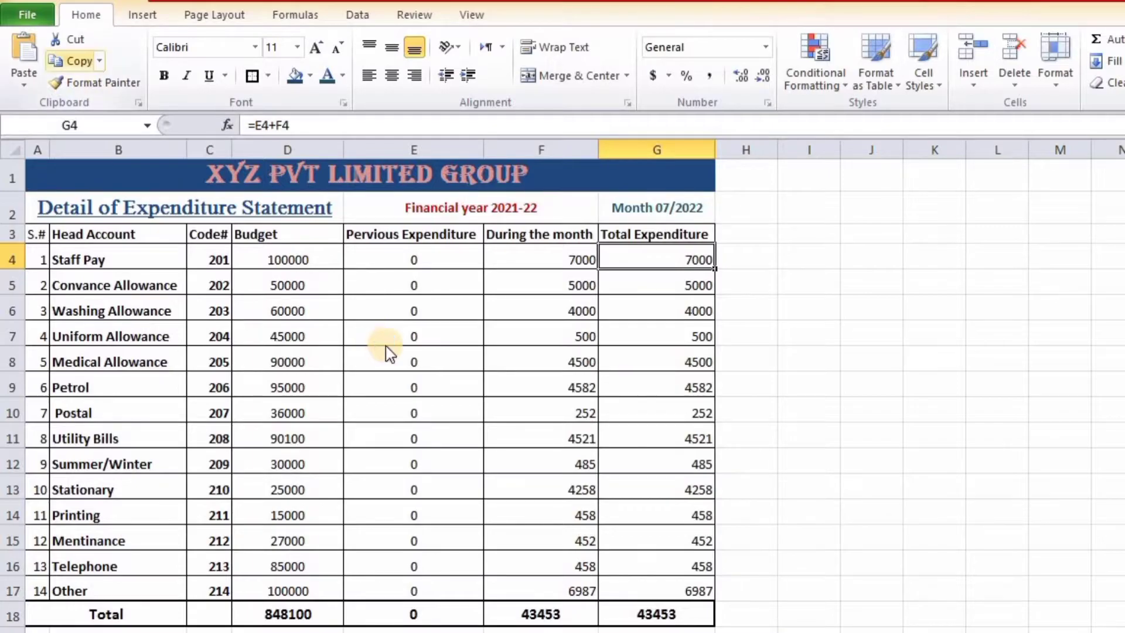
pyautogui.click(324, 315)
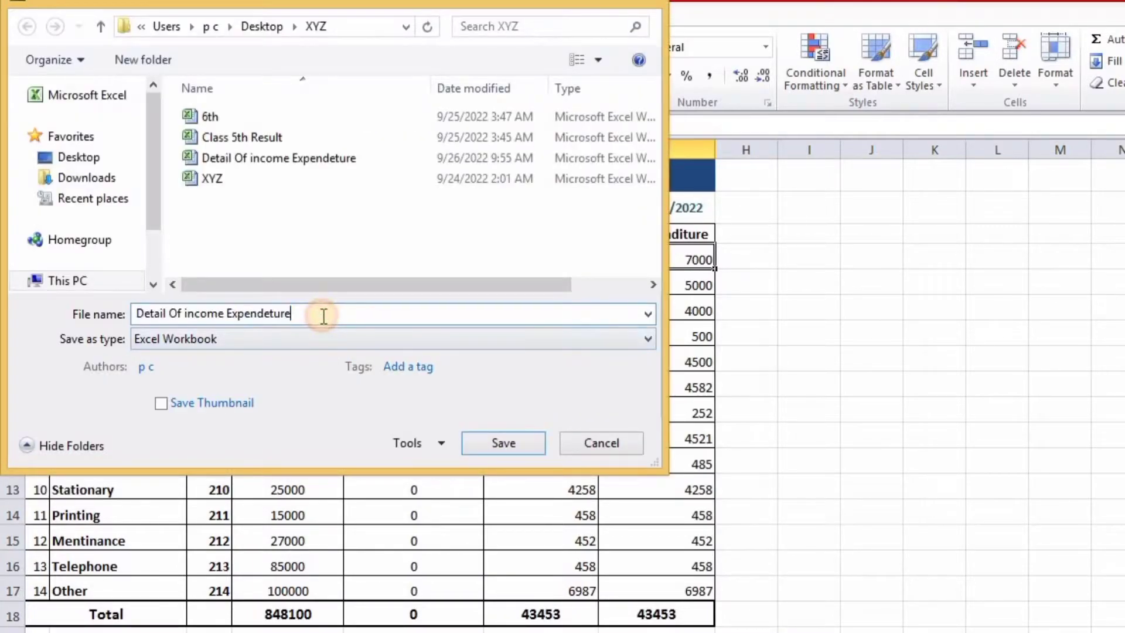
pyautogui.press('BackSpace')
pyautogui.press('BackSpace')
pyautogui.press('BackSpace')
pyautogui.press('BackSpace')
pyautogui.press('BackSpace')
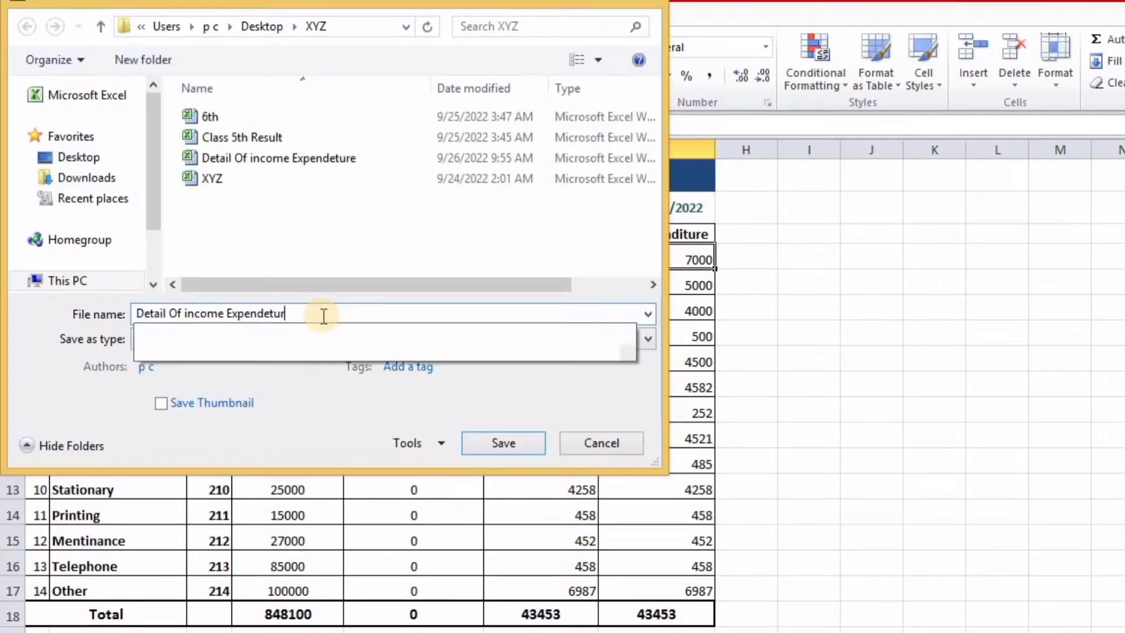
pyautogui.press('BackSpace')
pyautogui.press('BackSpace')
pyautogui.press('BackSpace')
pyautogui.press('BackSpace')
pyautogui.press('BackSpace')
pyautogui.press('BackSpace')
pyautogui.press('BackSpace')
pyautogui.press('BackSpace')
pyautogui.press('BackSpace')
pyautogui.press('BackSpace')
pyautogui.press('BackSpace')
pyautogui.press('BackSpace')
pyautogui.press('BackSpace')
pyautogui.press('BackSpace')
pyautogui.press('BackSpace')
pyautogui.press('BackSpace')
pyautogui.press('BackSpace')
pyautogui.press('BackSpace')
pyautogui.press('BackSpace')
pyautogui.press('BackSpace')
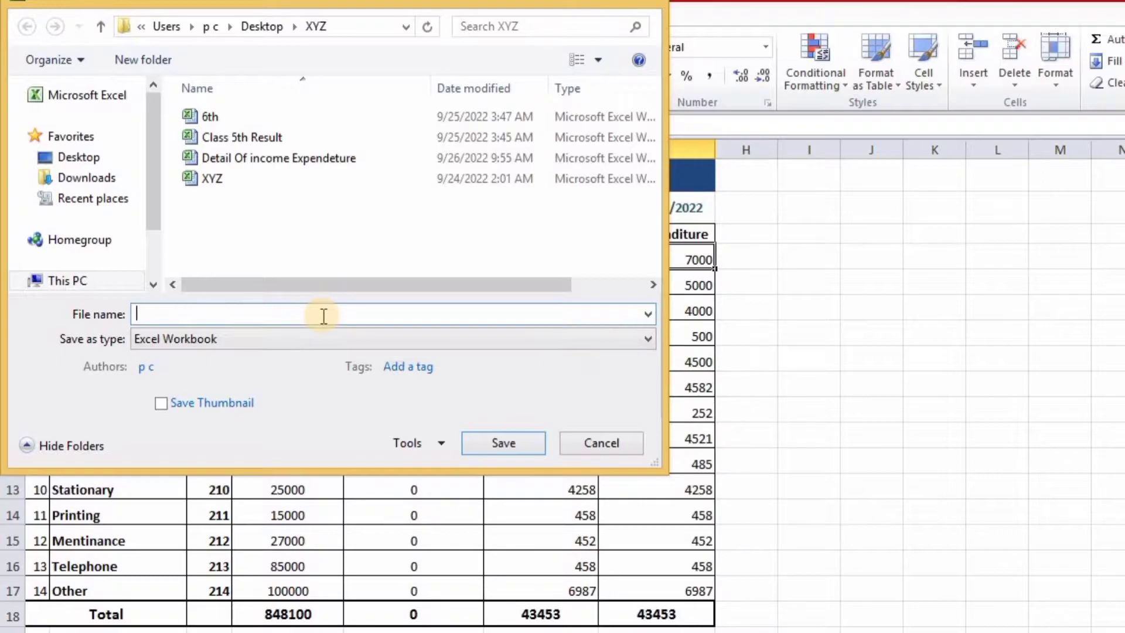
pyautogui.write('E')
pyautogui.click(508, 441)
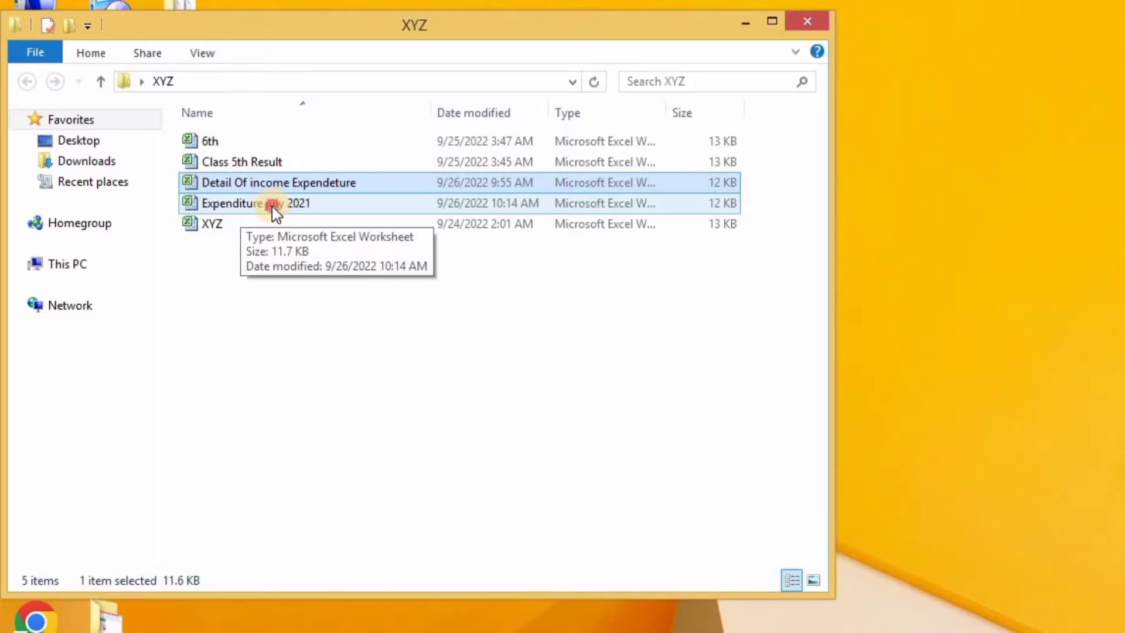
# - Open the Expenditure july 2021 workbook from the XYZ folder and save a copy of it as Expenditure Aug 2021
pyautogui.doubleClick(272, 206)
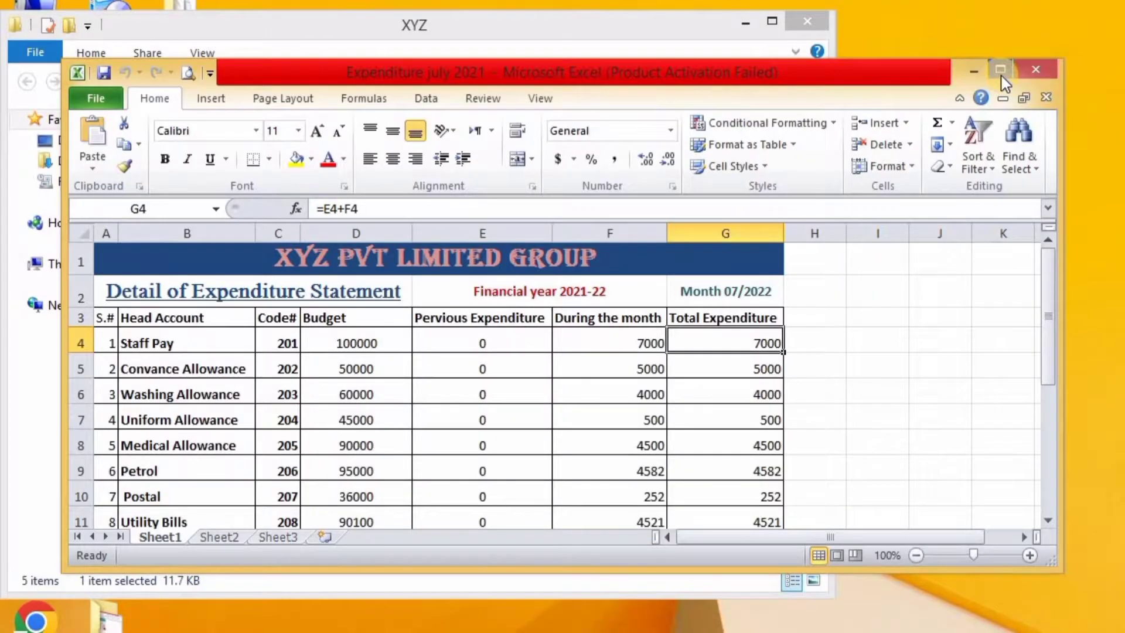
pyautogui.click(1002, 78)
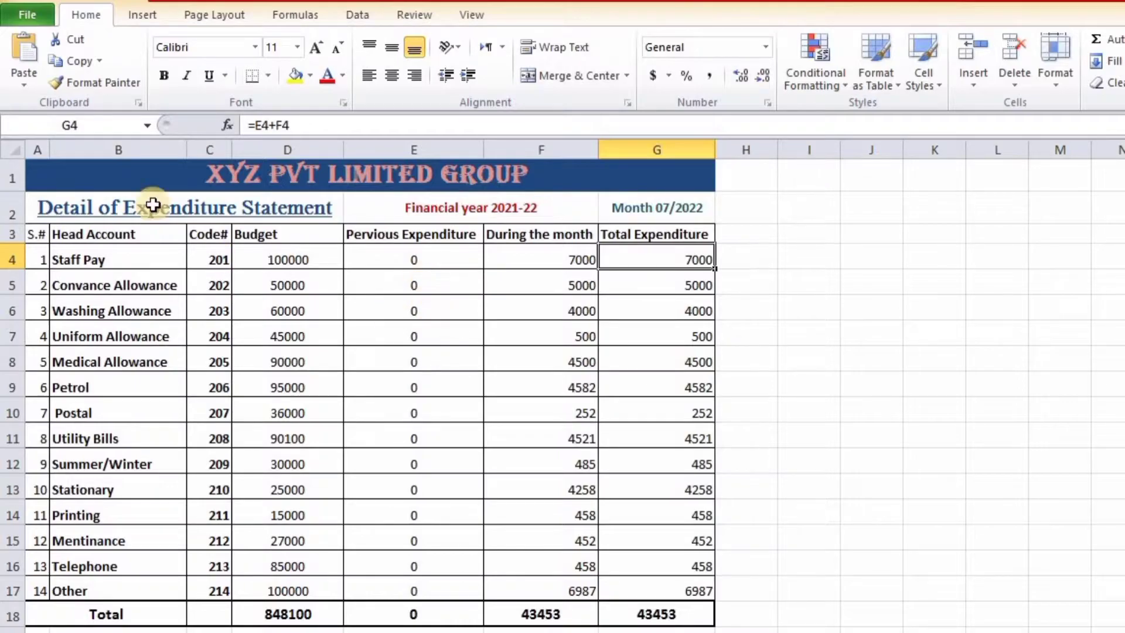
pyautogui.click(28, 6)
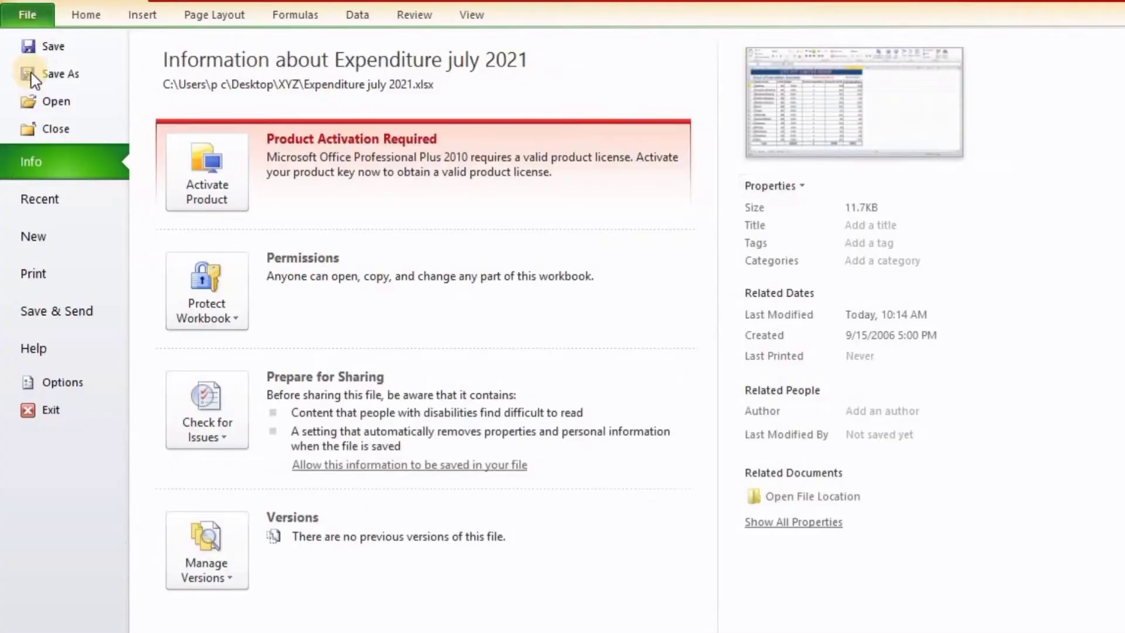
pyautogui.press('Escape')
pyautogui.press('F12')
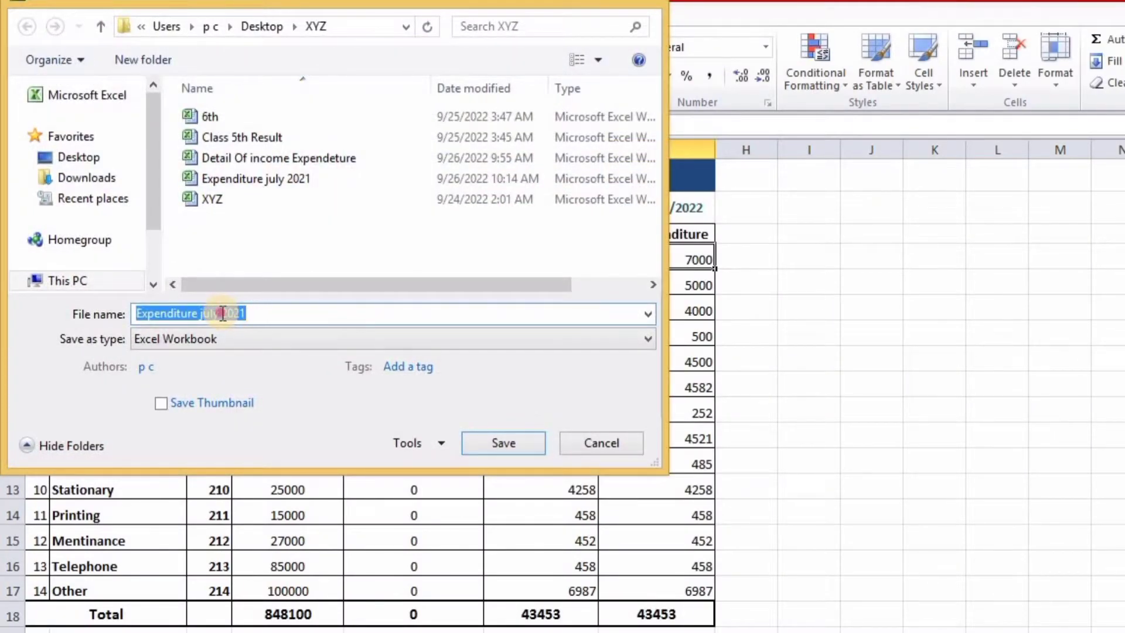
pyautogui.click(223, 314)
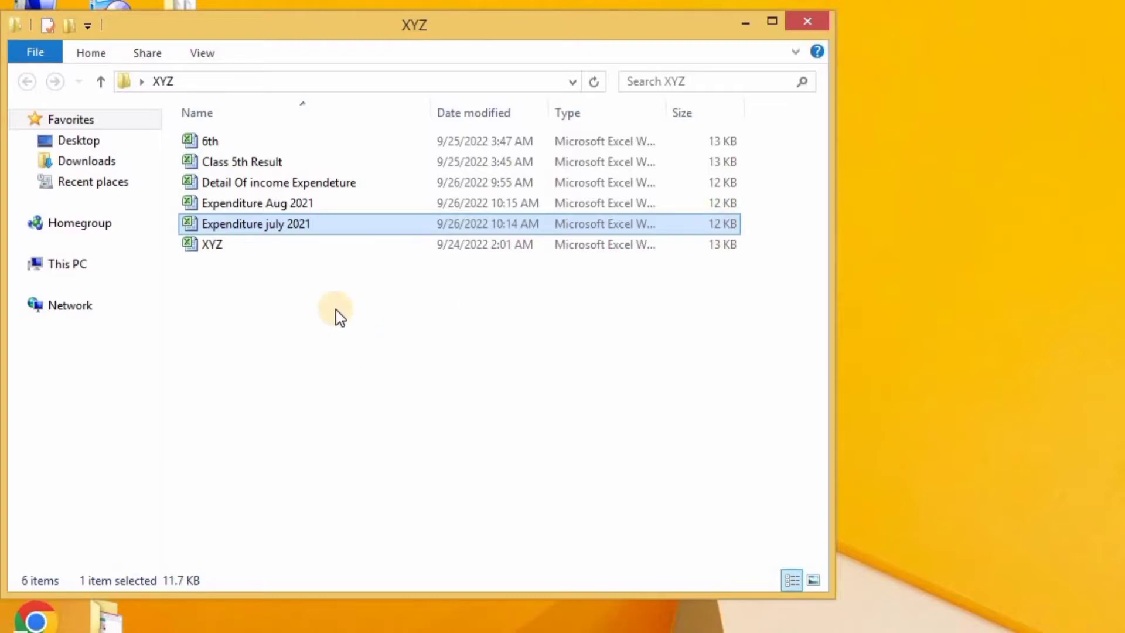
# - Open the Expenditure Aug 2021 workbook from the XYZ folder, dismiss the activation wizard and maximize the workbook window
pyautogui.doubleClick(300, 201)
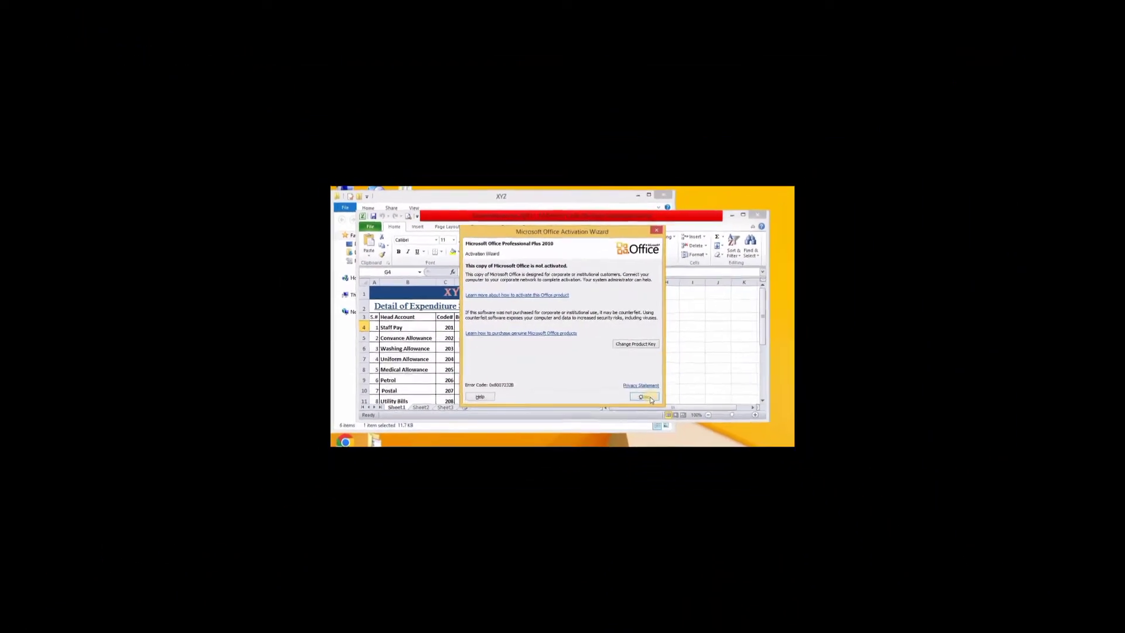
pyautogui.click(648, 398)
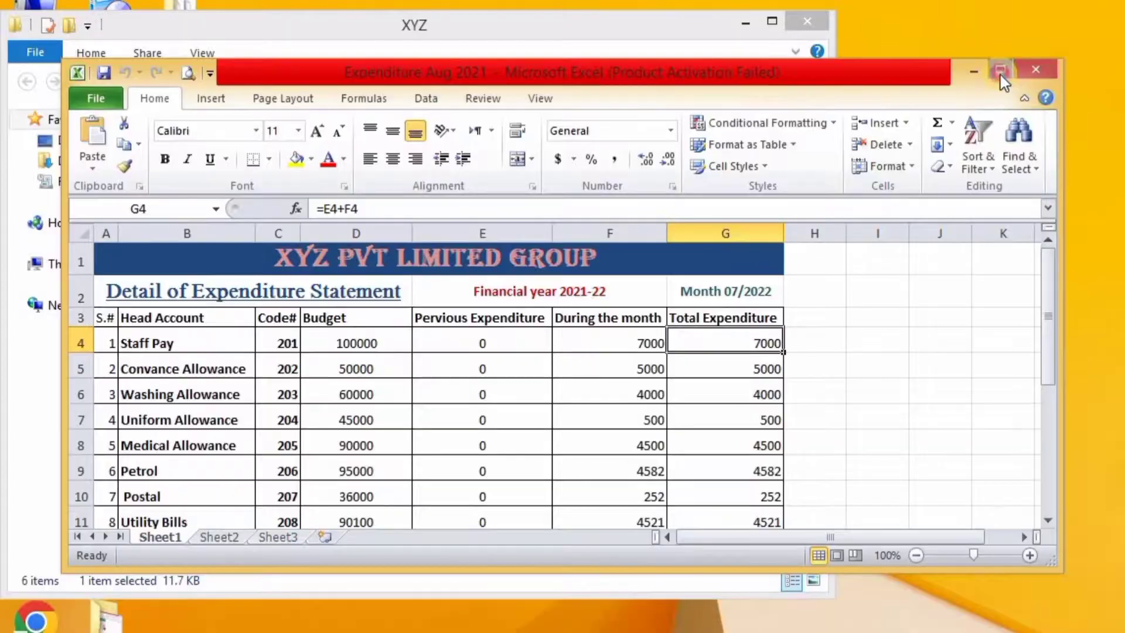
pyautogui.click(1001, 72)
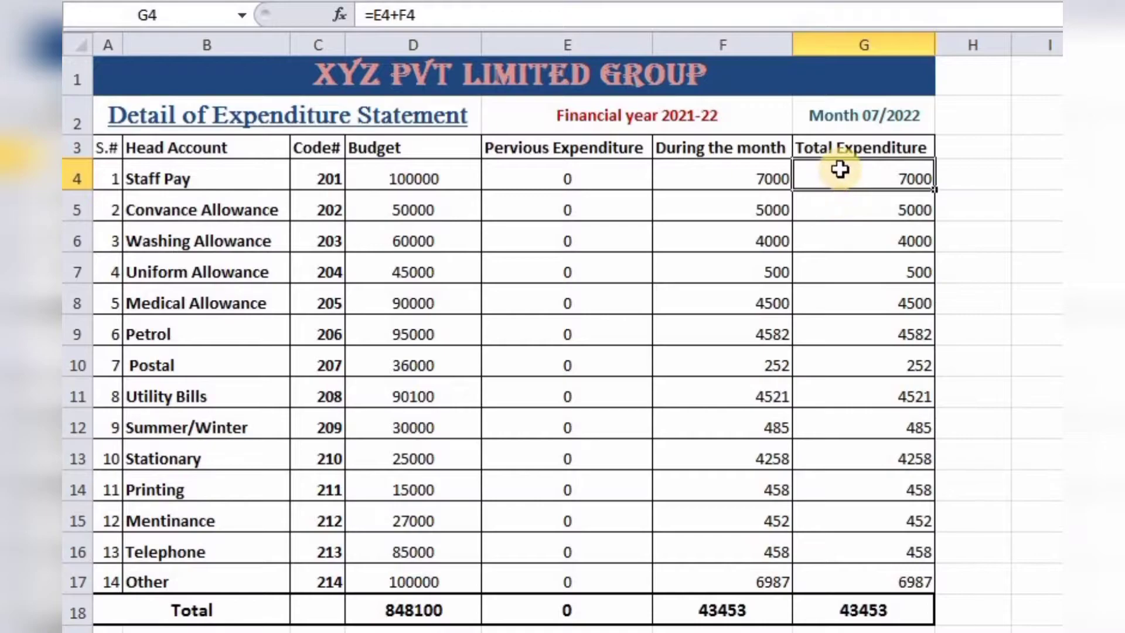
# - Try a regular paste of the Total Expenditure amounts in G4:G17 into the Pervious Expenditure column from E4, and undo it
pyautogui.moveTo(842, 173); pyautogui.dragTo(877, 568)
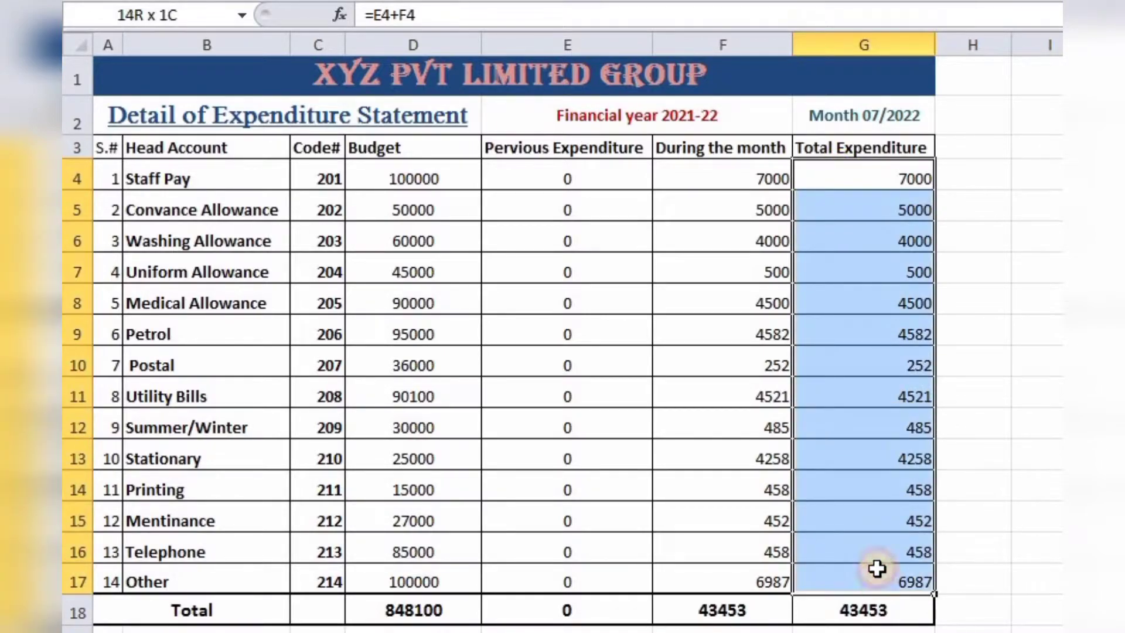
pyautogui.rightClick(857, 174)
pyautogui.click(903, 218)
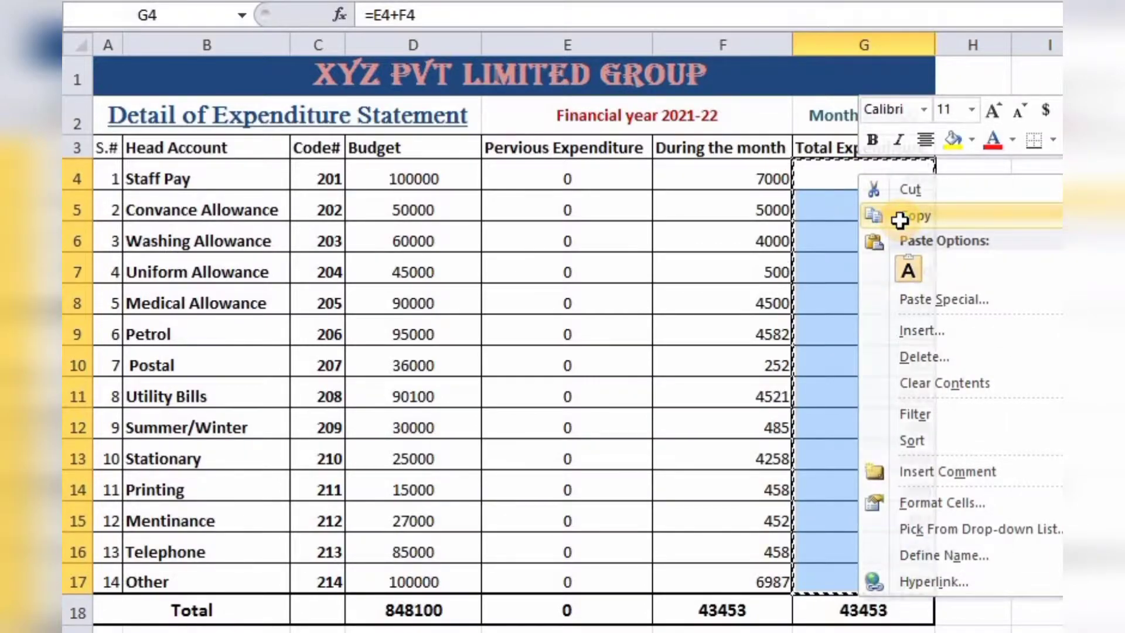
pyautogui.rightClick(527, 184)
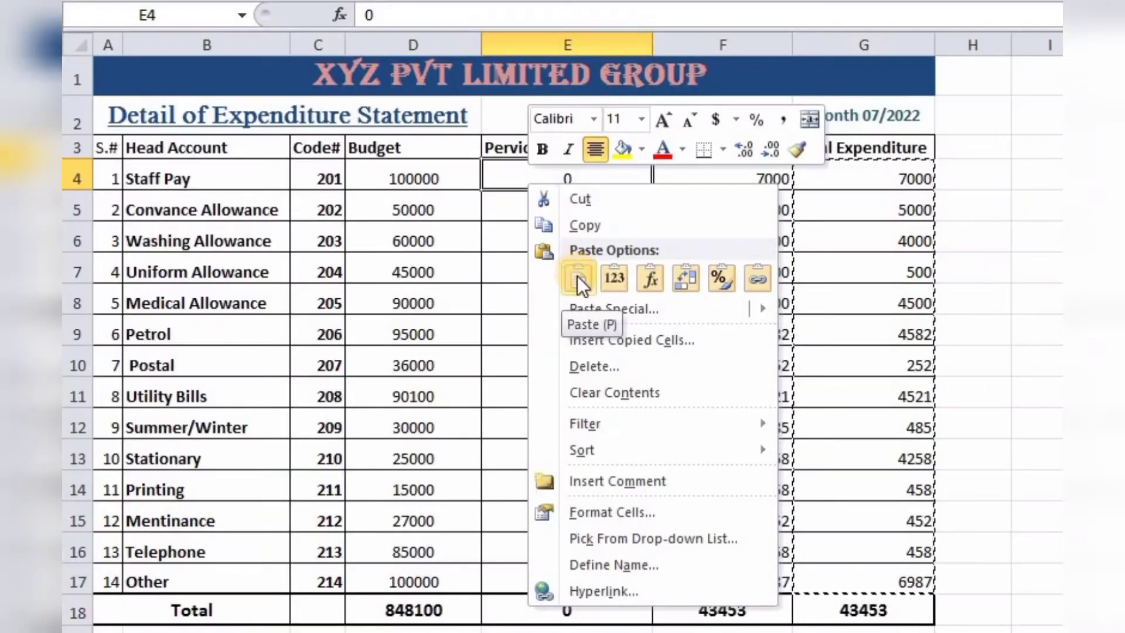
pyautogui.click(578, 276)
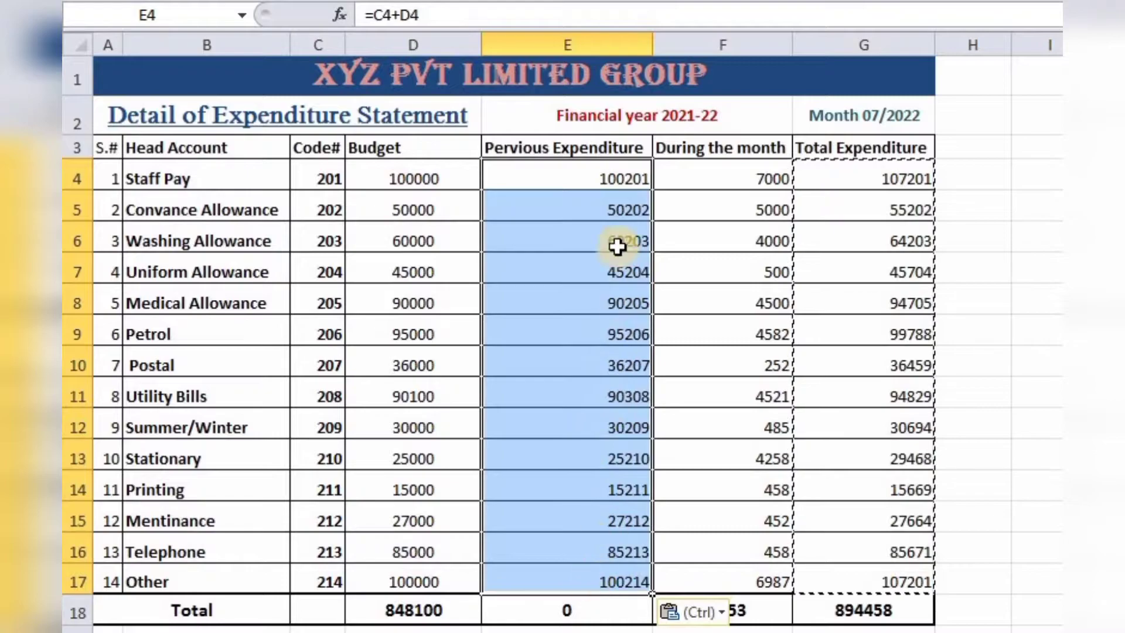
pyautogui.click(579, 175)
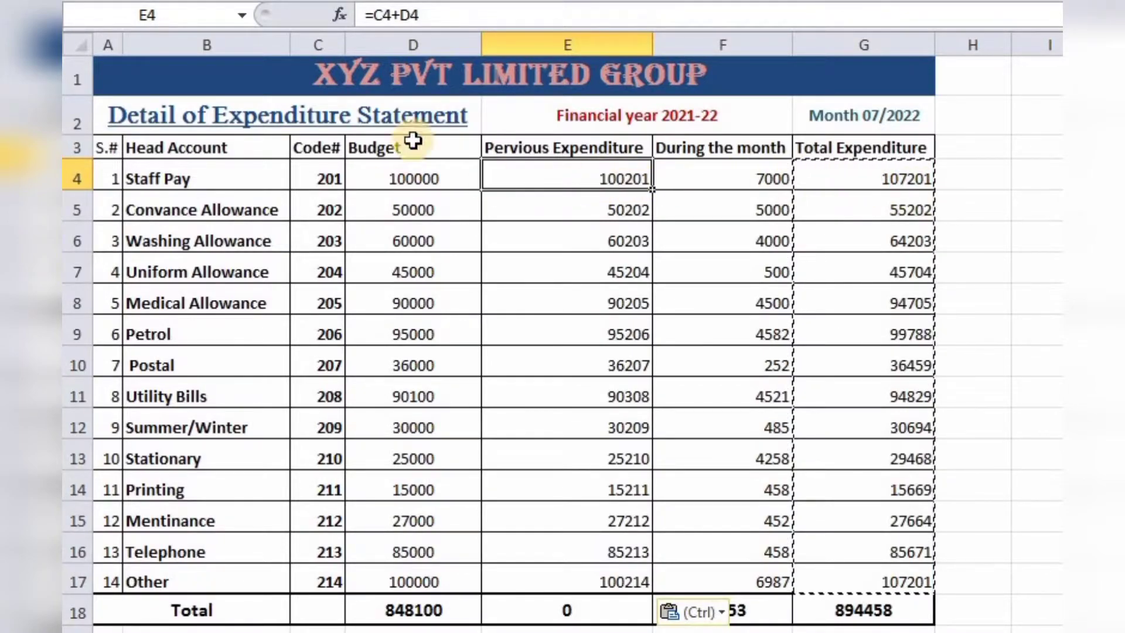
pyautogui.hotkey('ctrl', 'z')
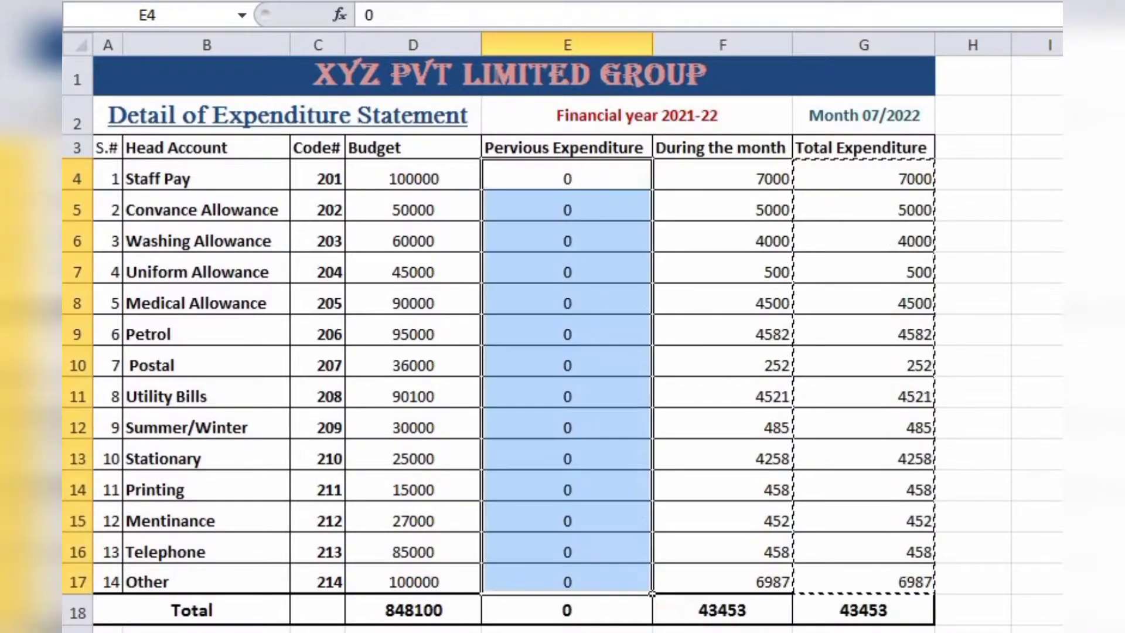
# - Copy the Total Expenditure amounts in G4:G17 and paste them as values into the Pervious Expenditure column starting at E4
pyautogui.moveTo(868, 184); pyautogui.dragTo(874, 580)
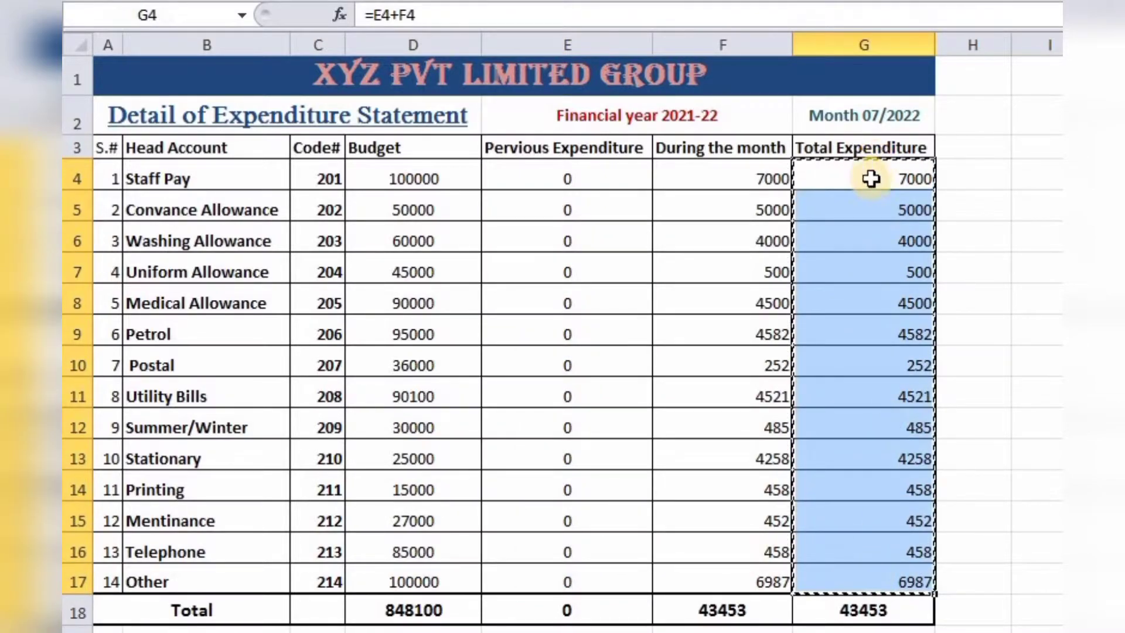
pyautogui.rightClick(871, 182)
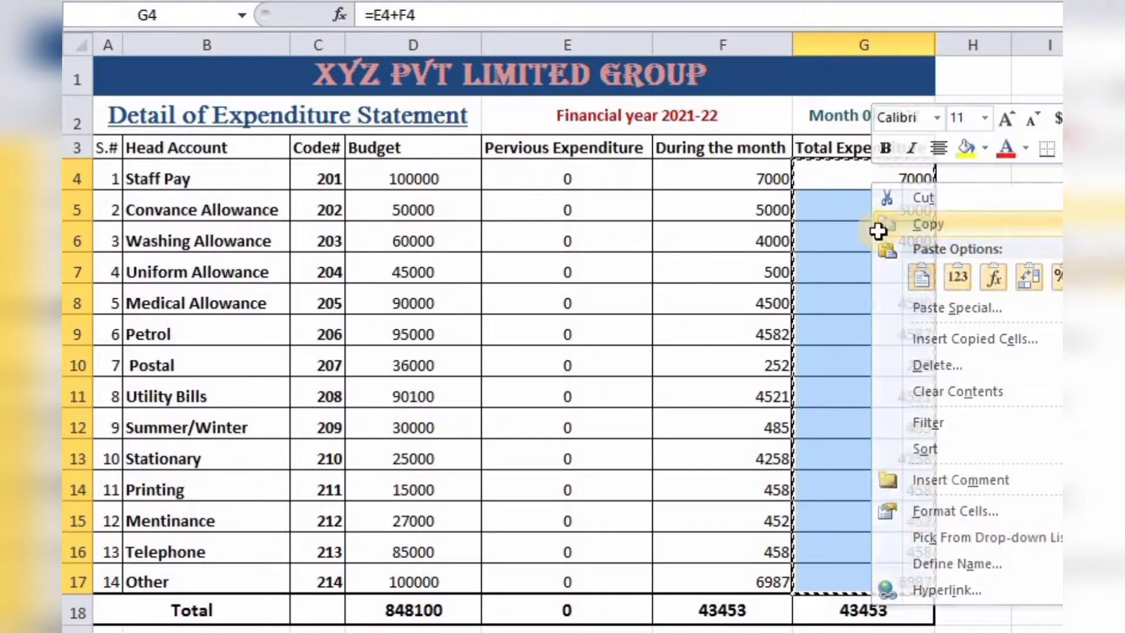
pyautogui.click(878, 226)
pyautogui.rightClick(518, 181)
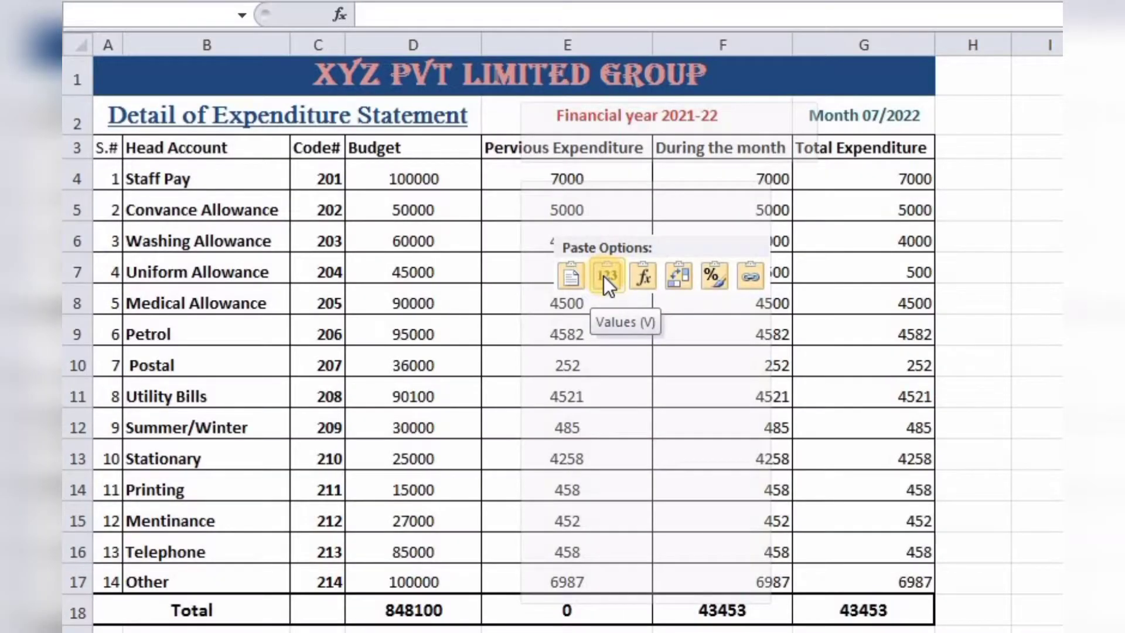
pyautogui.click(604, 276)
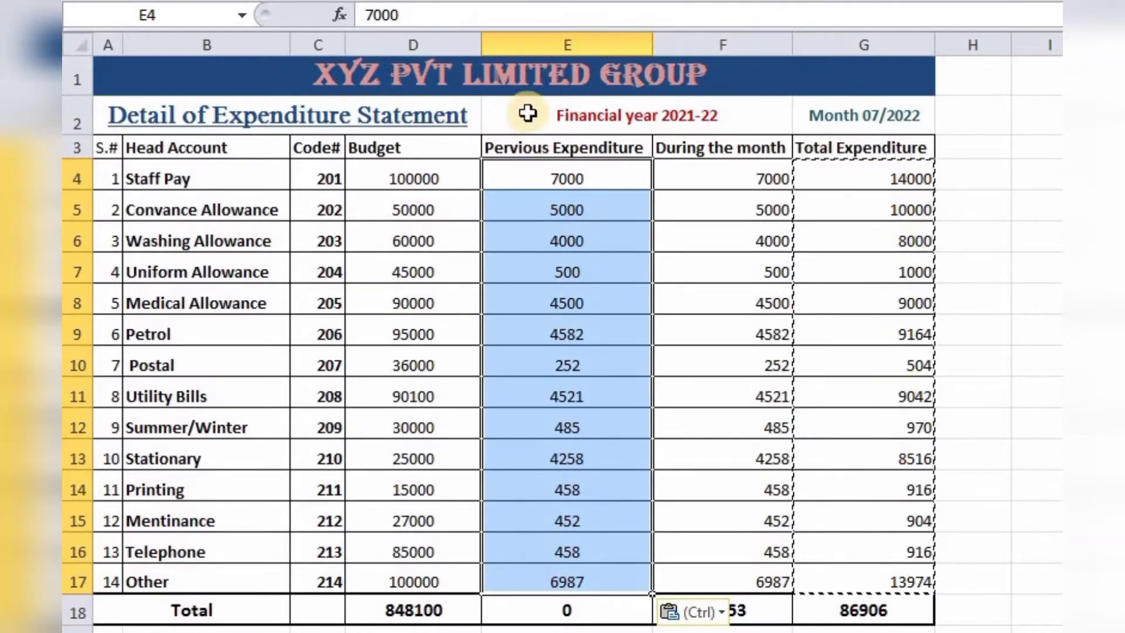
# - Clear the During the month amounts in F4:F17 and enter 4500 for Staff Pay and 4522 for Convance Allowance
pyautogui.moveTo(726, 181); pyautogui.dragTo(751, 571)
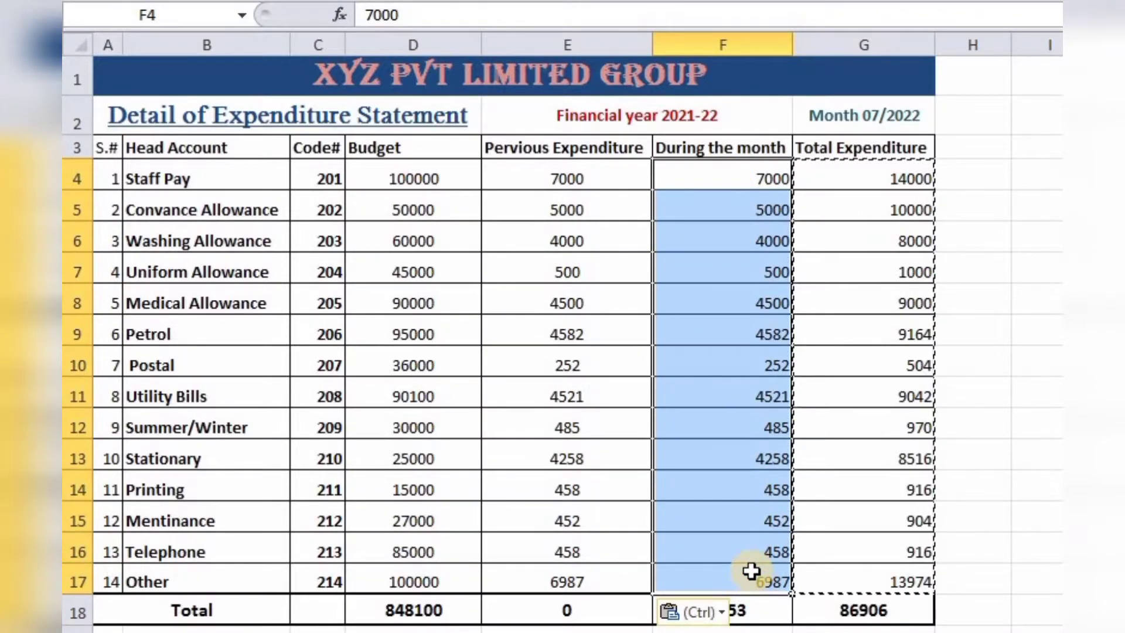
pyautogui.press('Delete')
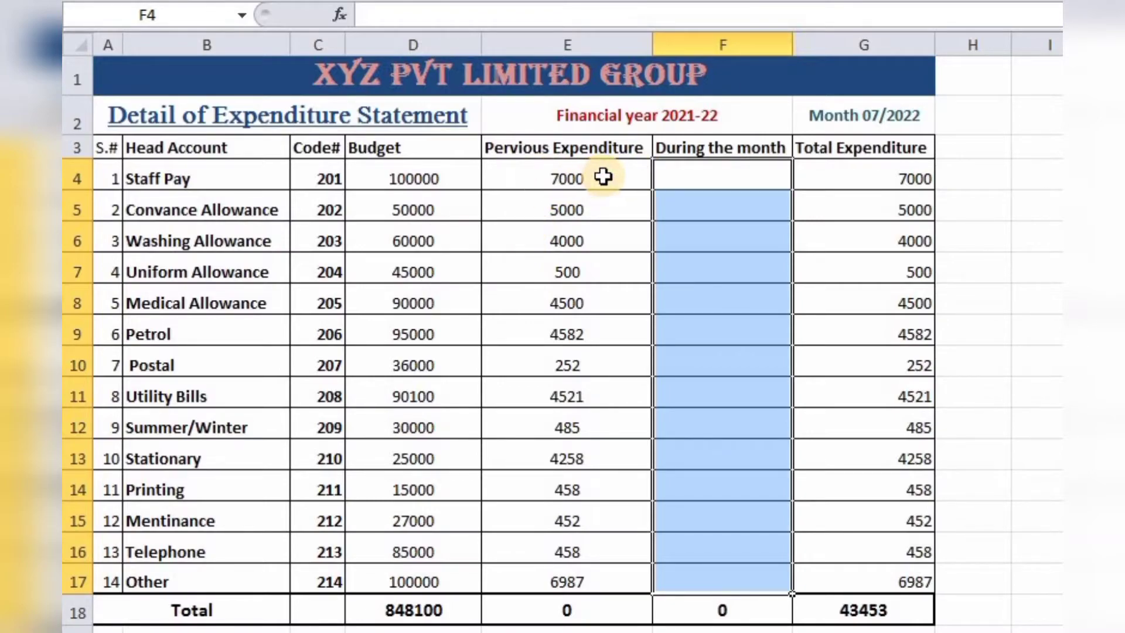
pyautogui.click(707, 184)
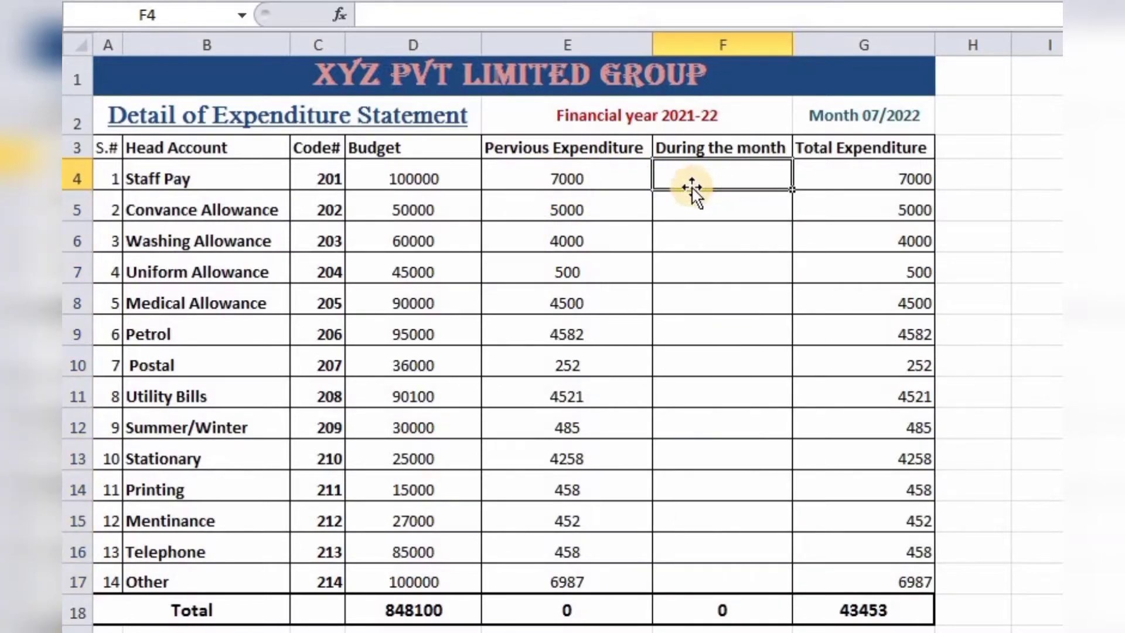
pyautogui.write('45')
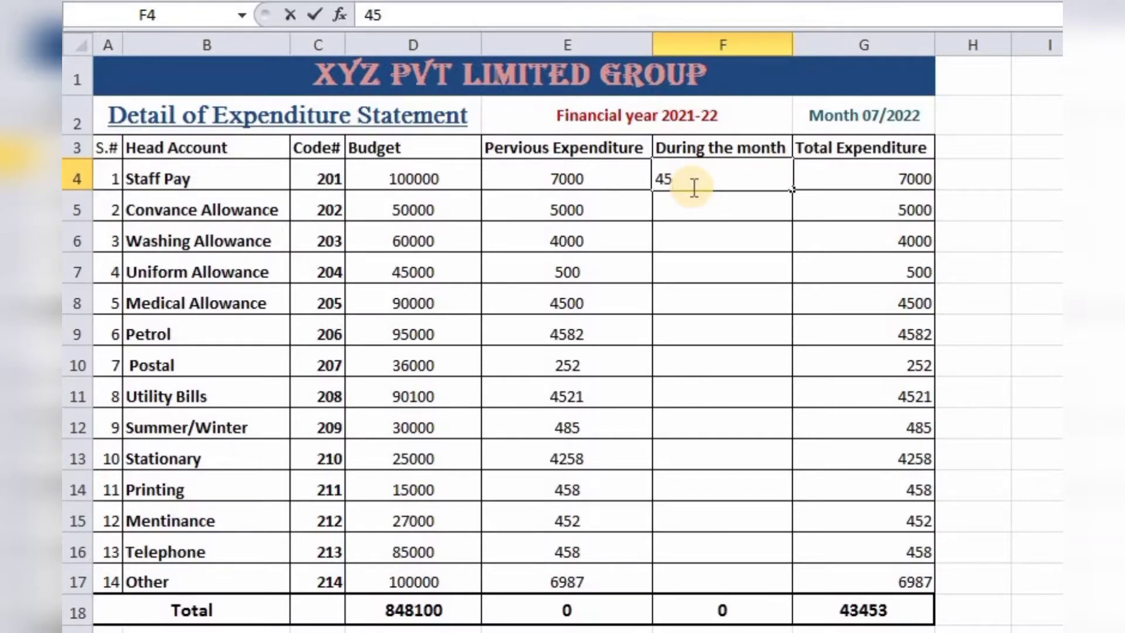
pyautogui.press('Return')
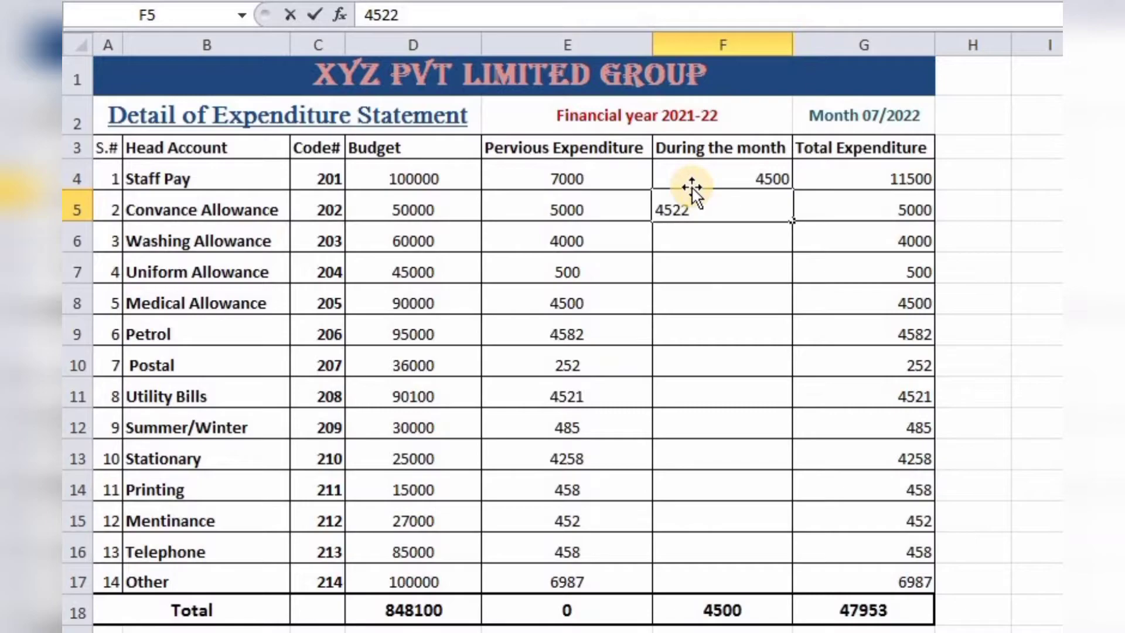
pyautogui.press('Return')
# - Enter the During the month amounts 425 for Washing Allowance, 452 for Uniform Allowance and 452 for Medical Allowance
pyautogui.write('425')
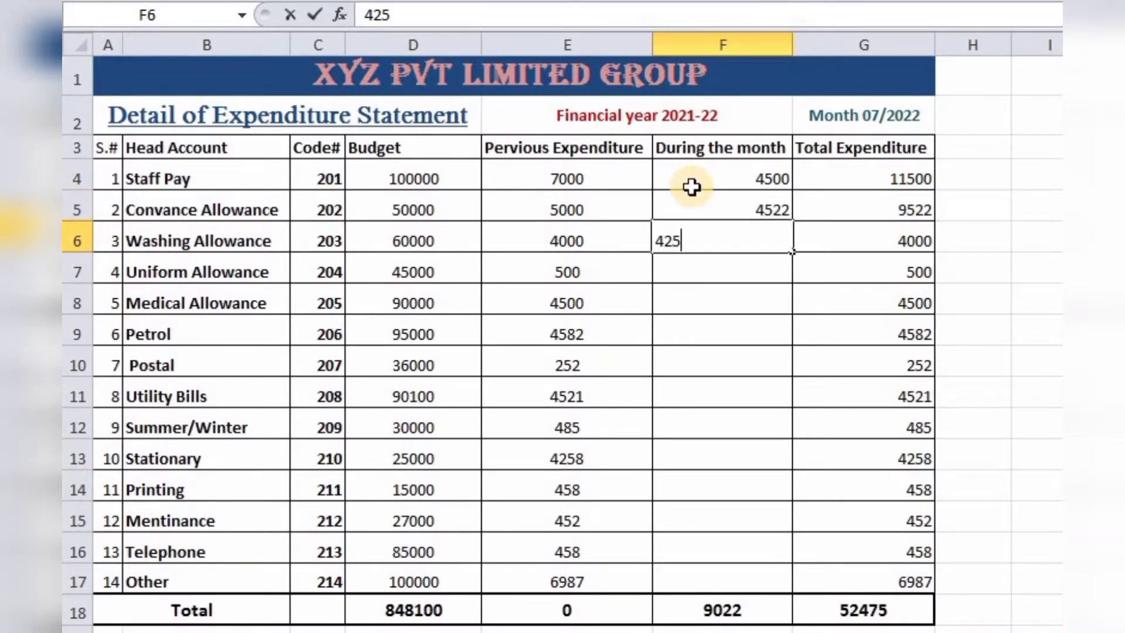
pyautogui.press('Return')
pyautogui.write('452')
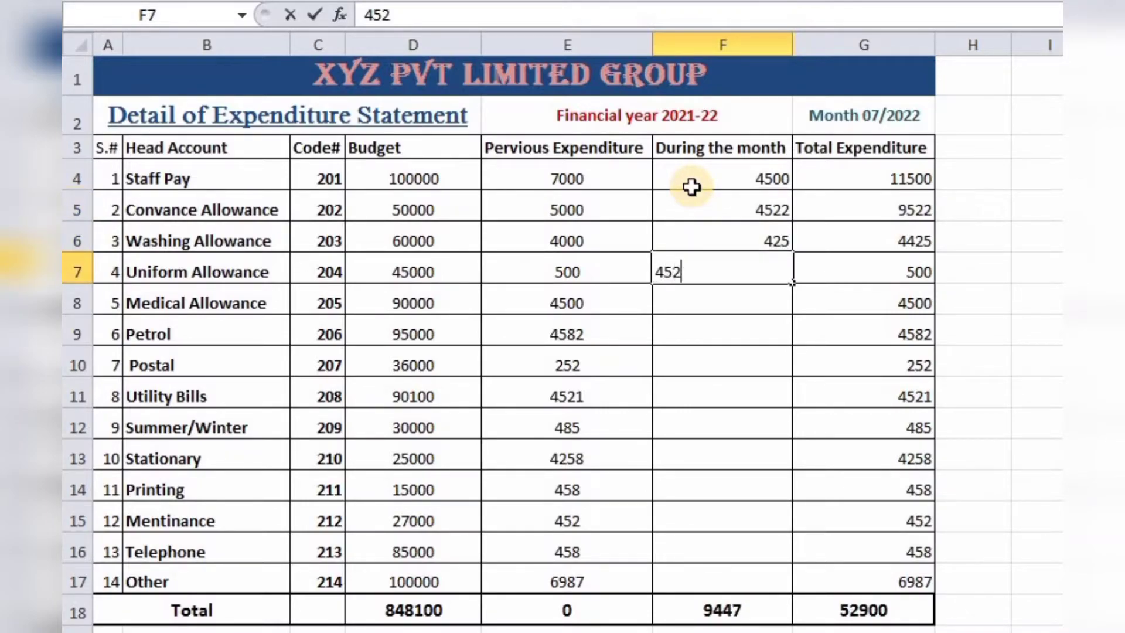
pyautogui.press('Return')
pyautogui.write('452')
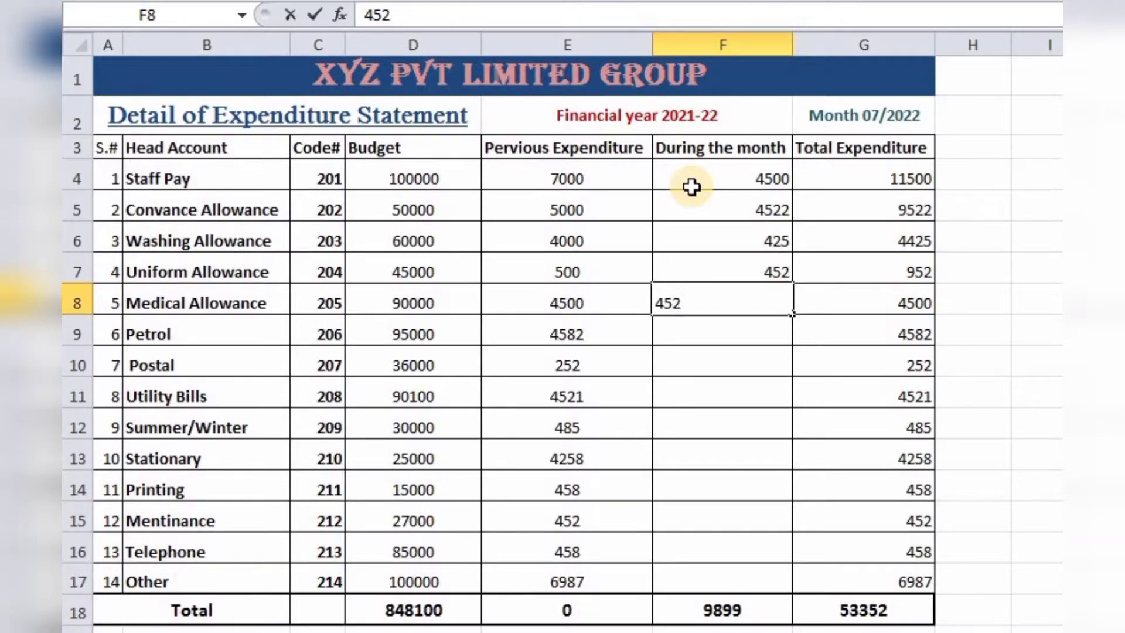
pyautogui.press('Return')
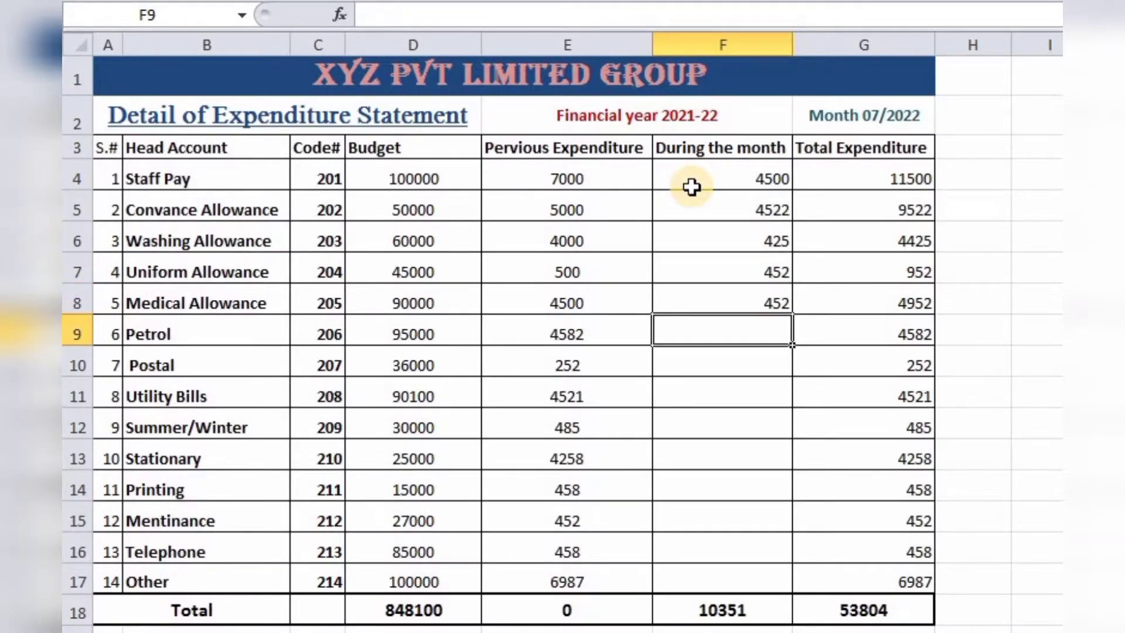
# - Copy the Washing Allowance amount 425 into the During the month cells F9:F17, from Petrol to Other
pyautogui.rightClick(709, 233)
pyautogui.click(748, 275)
pyautogui.click(739, 331)
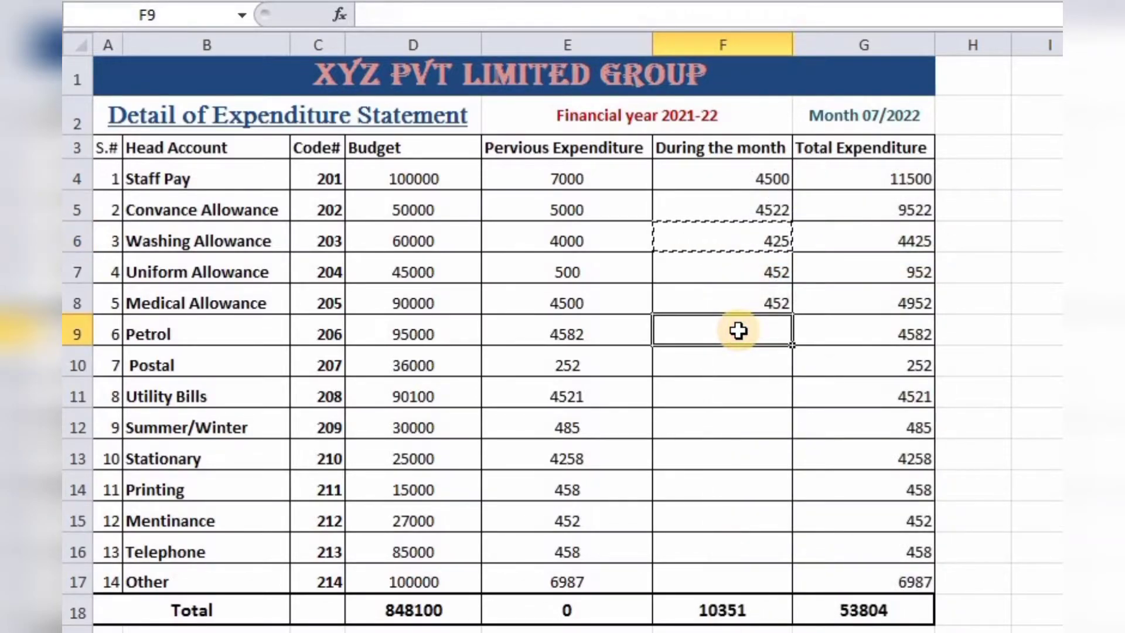
pyautogui.hotkey('shift', 'Down')
pyautogui.hotkey('shift', 'Down')
pyautogui.hotkey('shift', 'Down')
pyautogui.hotkey('shift', 'Down')
pyautogui.hotkey('shift', 'Down')
pyautogui.hotkey('shift', 'Down')
pyautogui.hotkey('shift', 'Down')
pyautogui.hotkey('shift', 'Down')
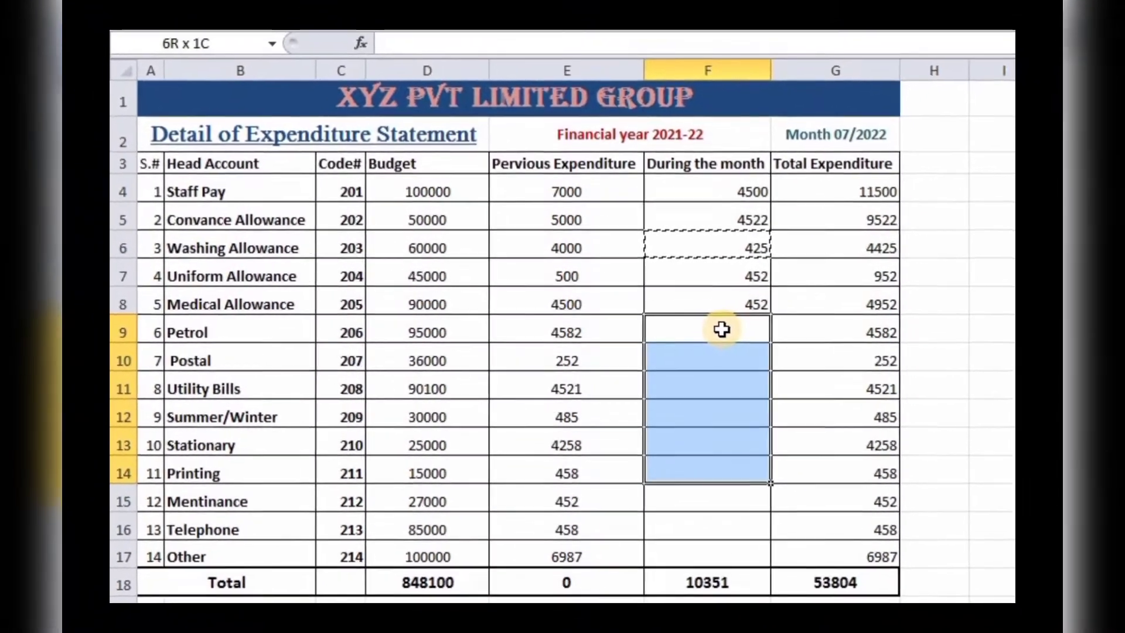
pyautogui.hotkey('ctrl', 'v')
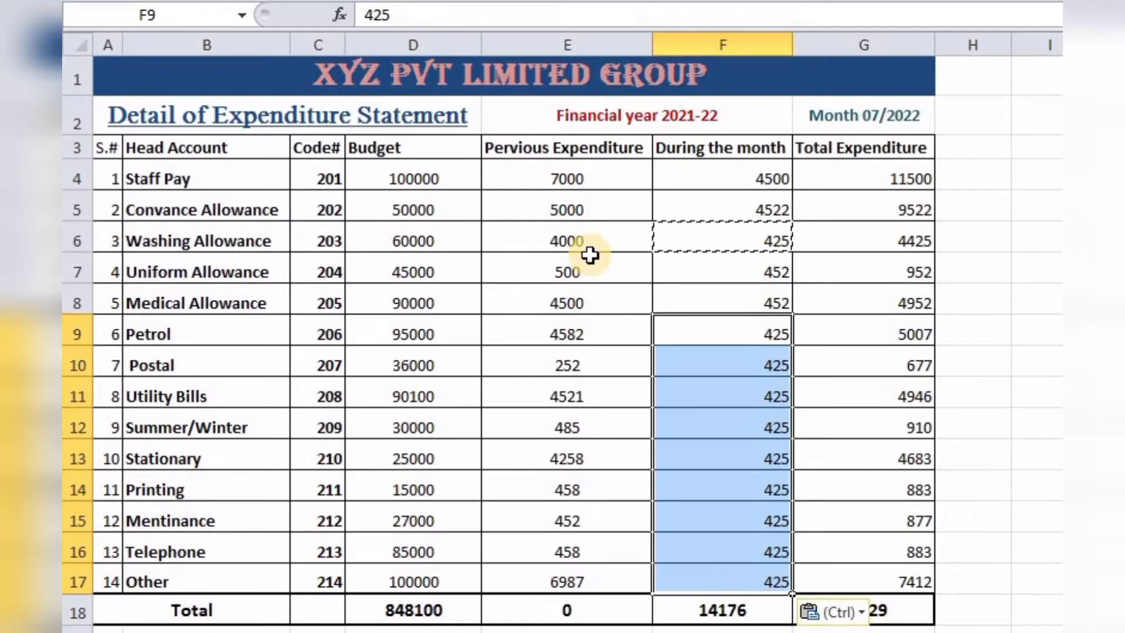
pyautogui.press('Escape')
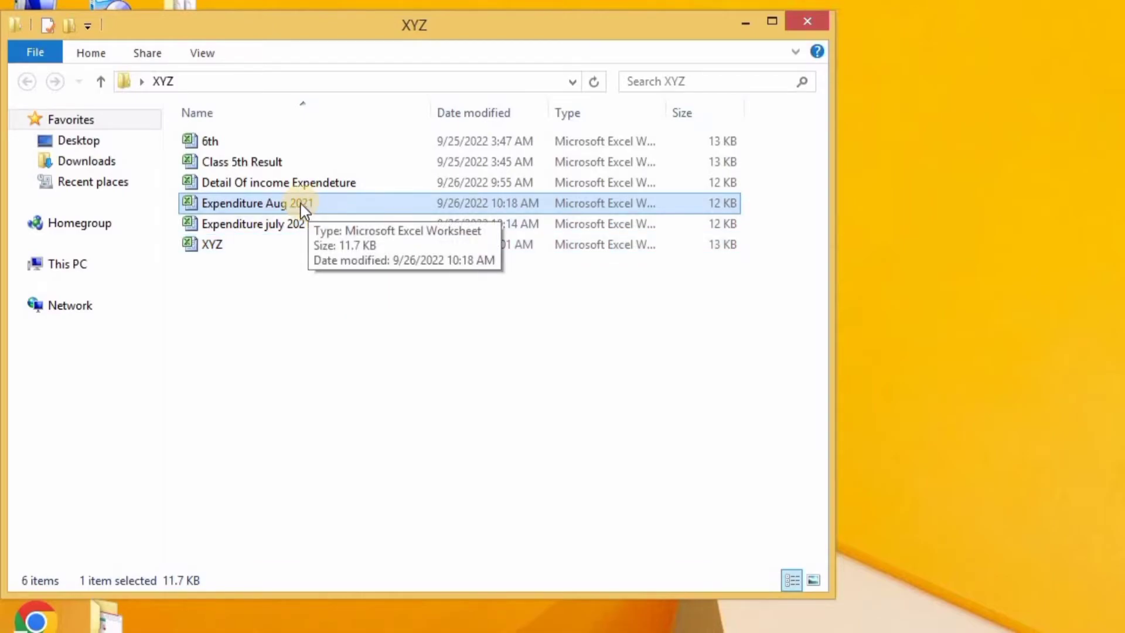
# - Open the Expenditure Aug 2021 workbook from the XYZ folder and save a copy of it as Expenditure sep 2021
pyautogui.doubleClick(279, 205)
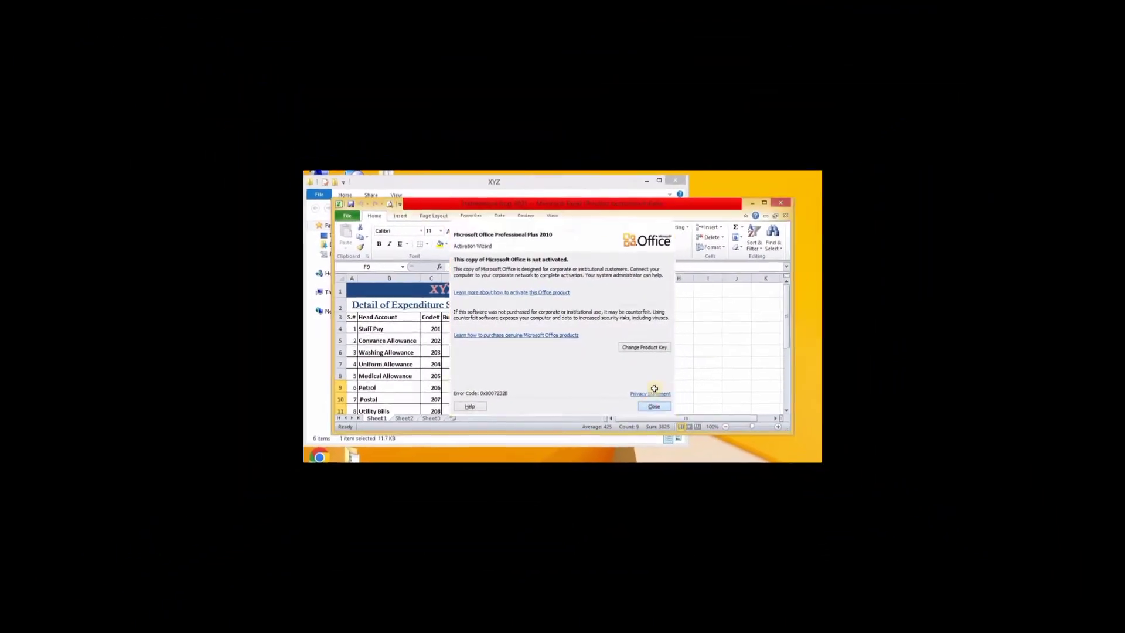
pyautogui.click(677, 428)
pyautogui.click(732, 222)
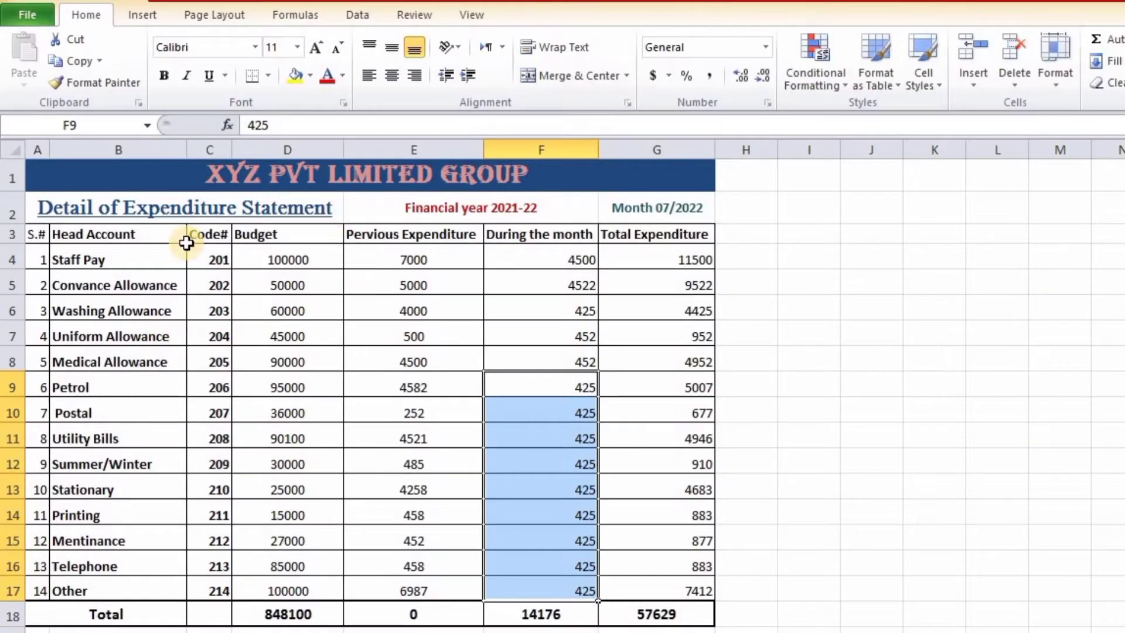
pyautogui.click(21, 17)
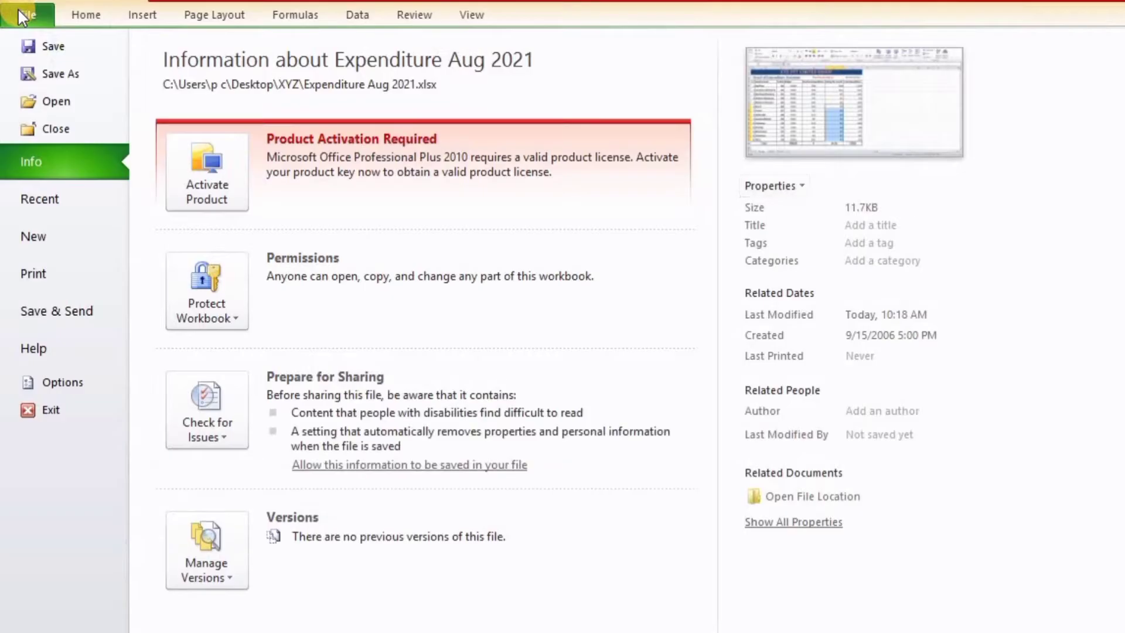
pyautogui.click(66, 74)
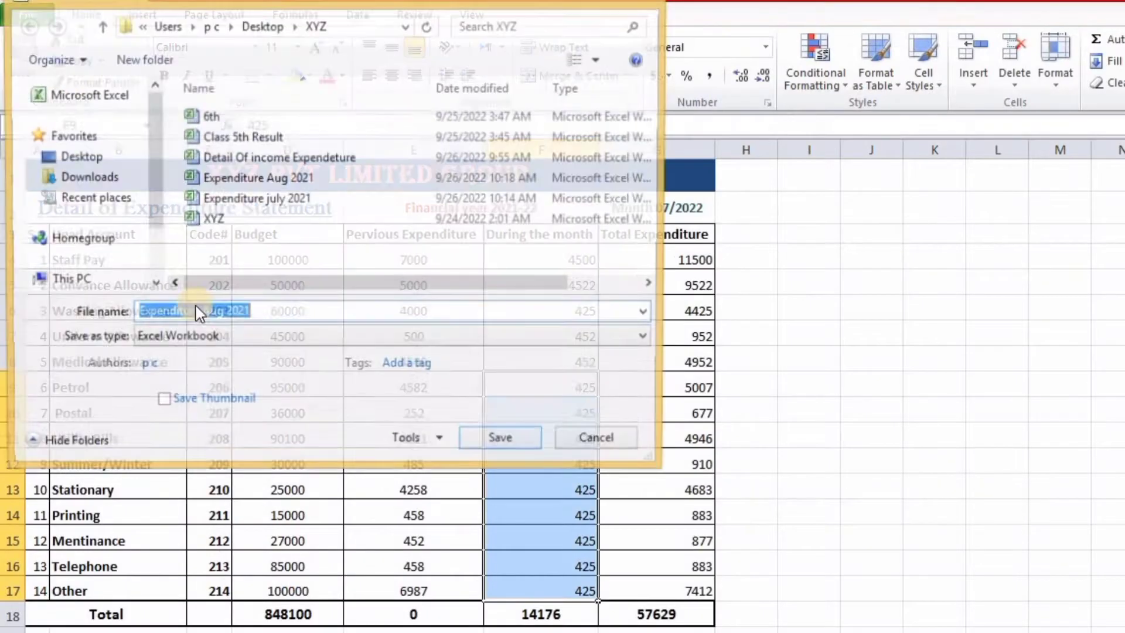
pyautogui.click(222, 313)
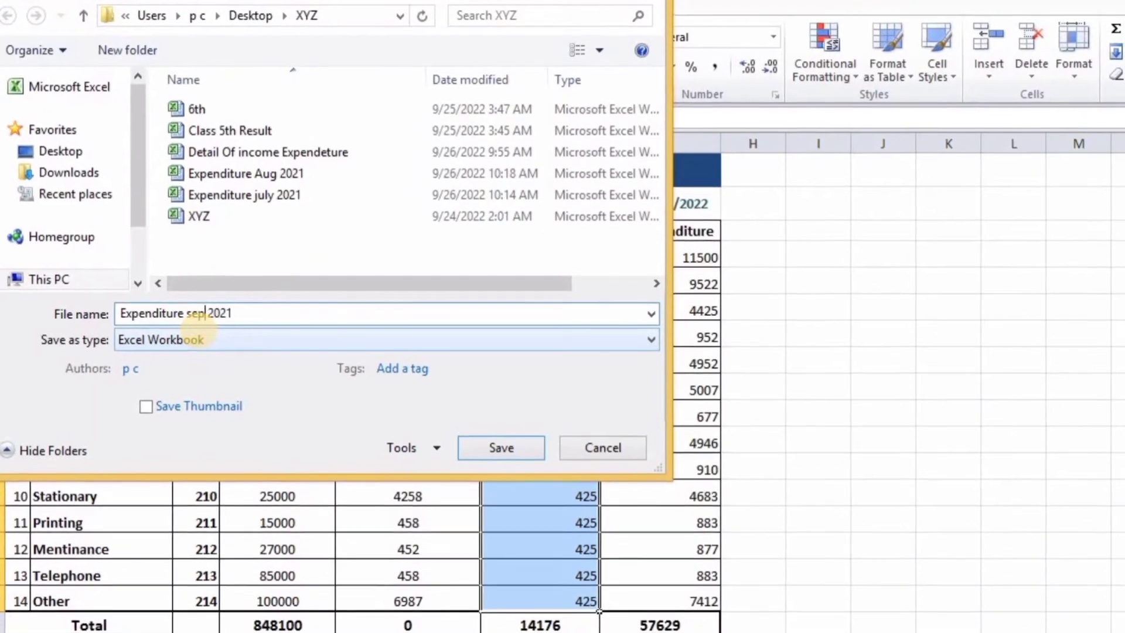
pyautogui.click(499, 447)
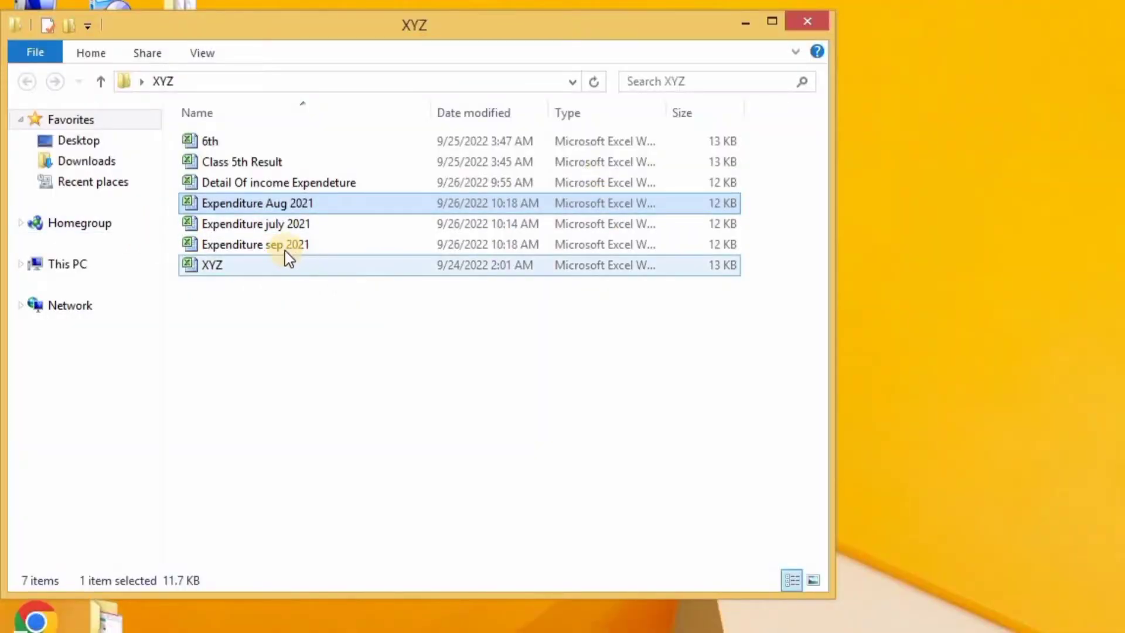
# - Open the Expenditure sep 2021 workbook from the XYZ folder, maximize its window and deselect the F9:F17 range
pyautogui.doubleClick(284, 244)
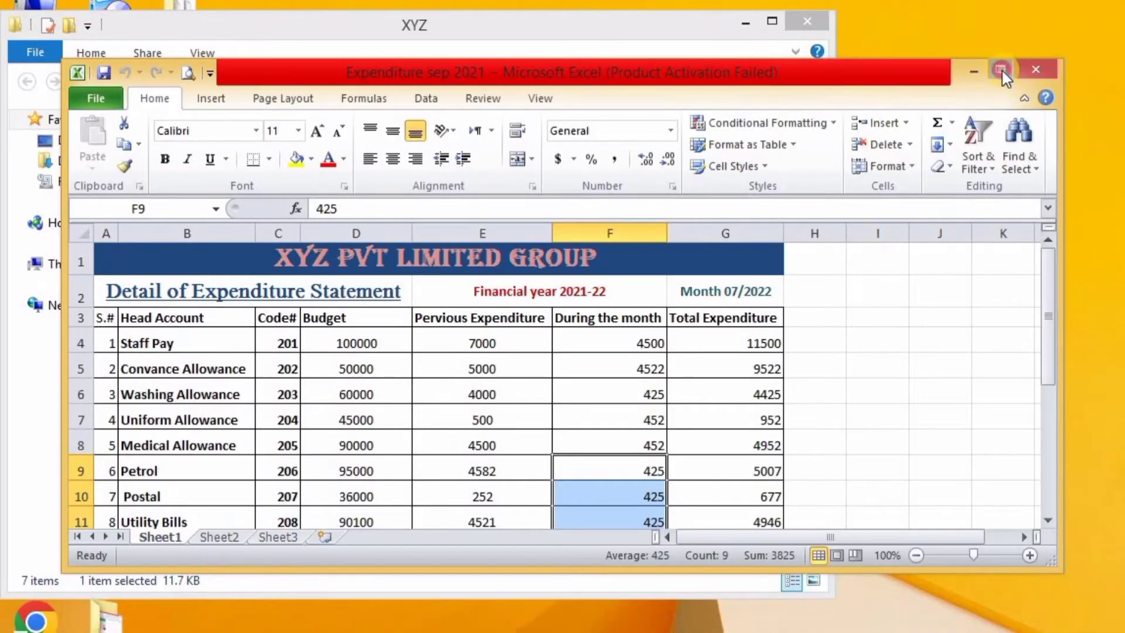
pyautogui.click(1001, 71)
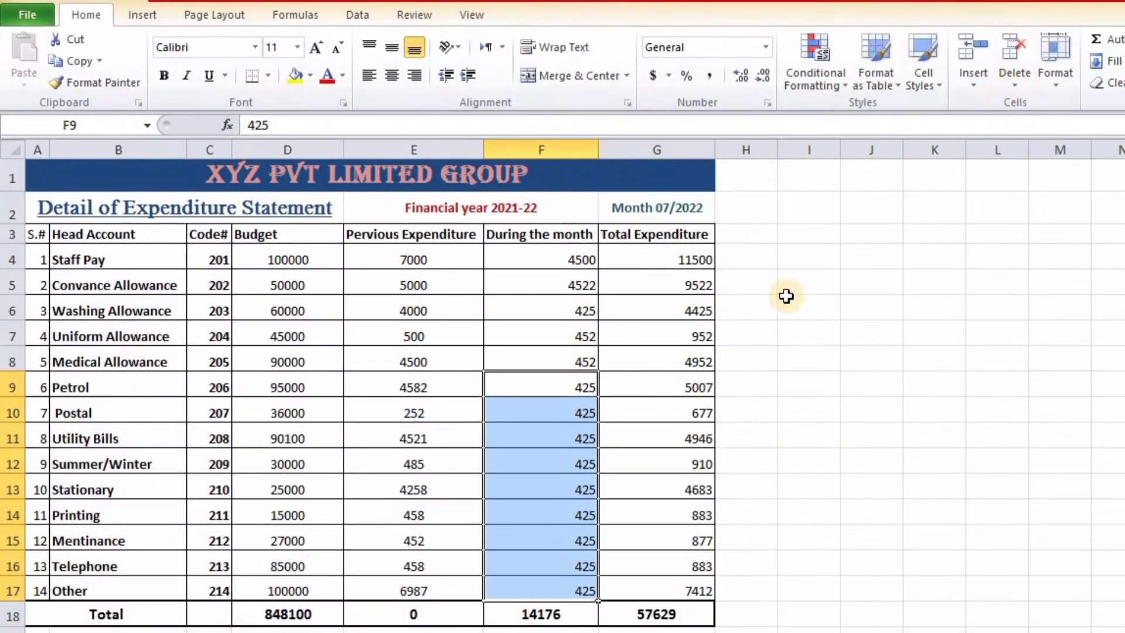
pyautogui.click(910, 344)
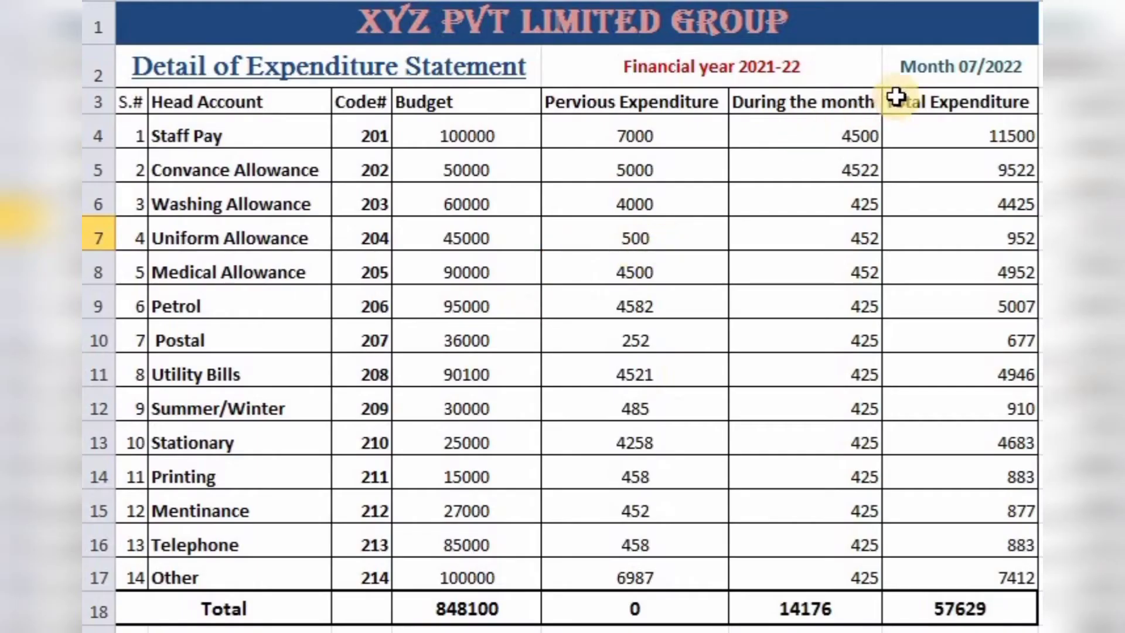